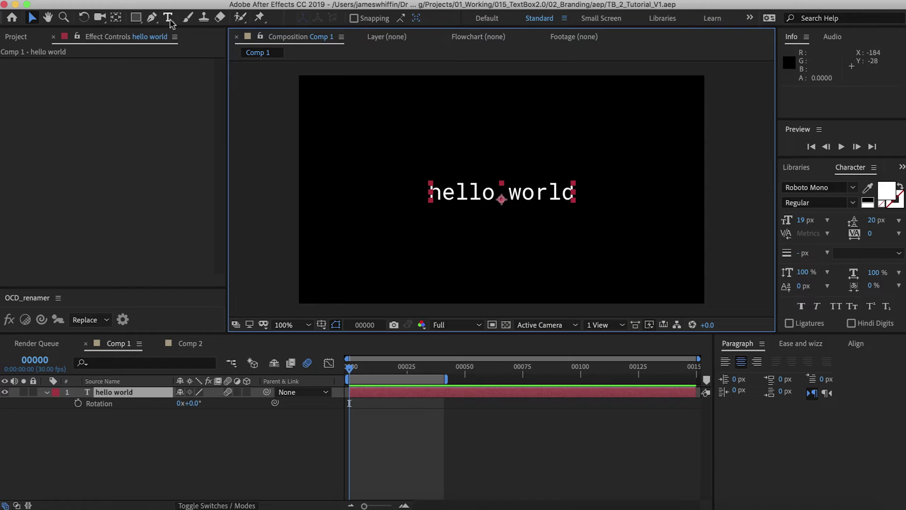
# Apply the TextBox 2.0 effect to the "hello world" text layer.
pyautogui.moveTo(167, 17); pyautogui.dragTo(215, 30)
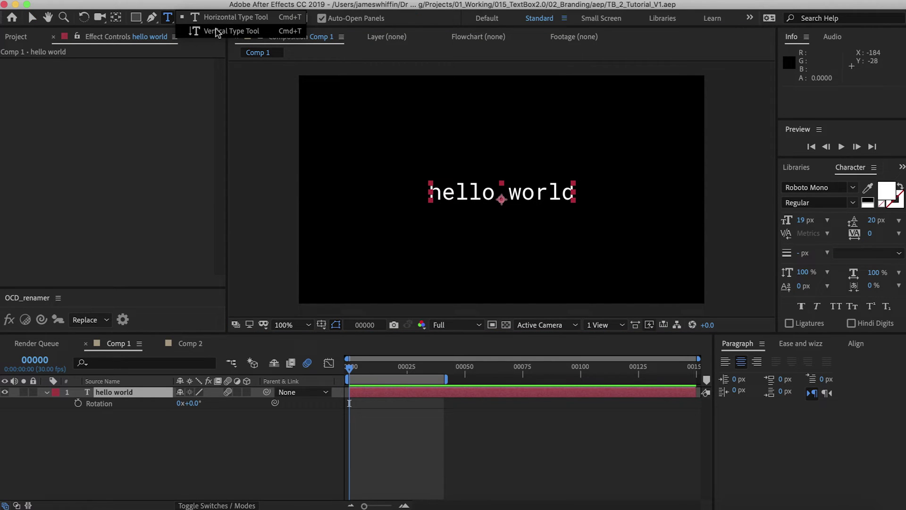
pyautogui.click(113, 395)
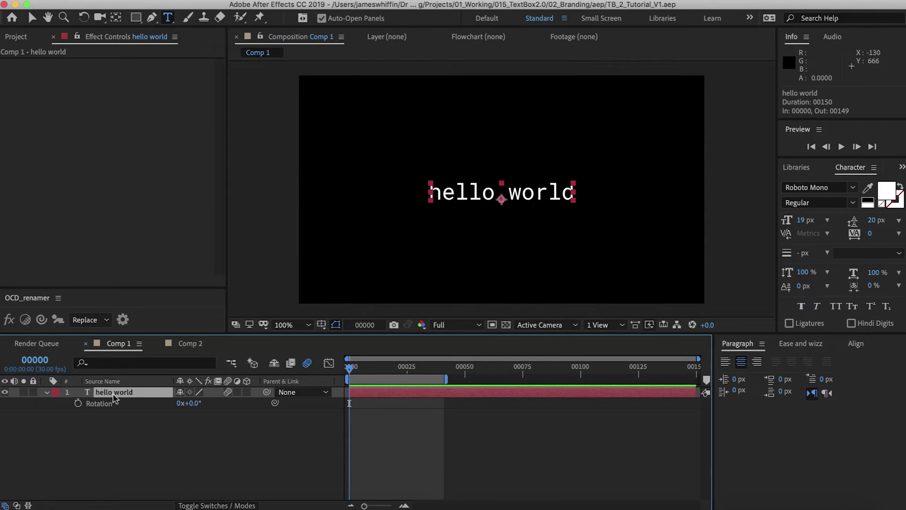
pyautogui.hotkey('ctrl', 'space')
pyautogui.write('extbox')
pyautogui.press('Return')
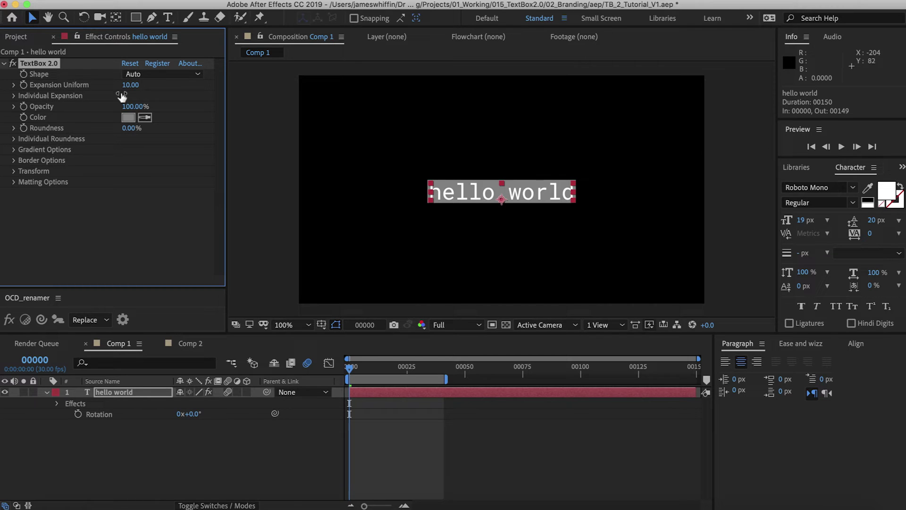
# Try the text box shape as Square and as a Polygon with 50 sides.
pyautogui.click(137, 74)
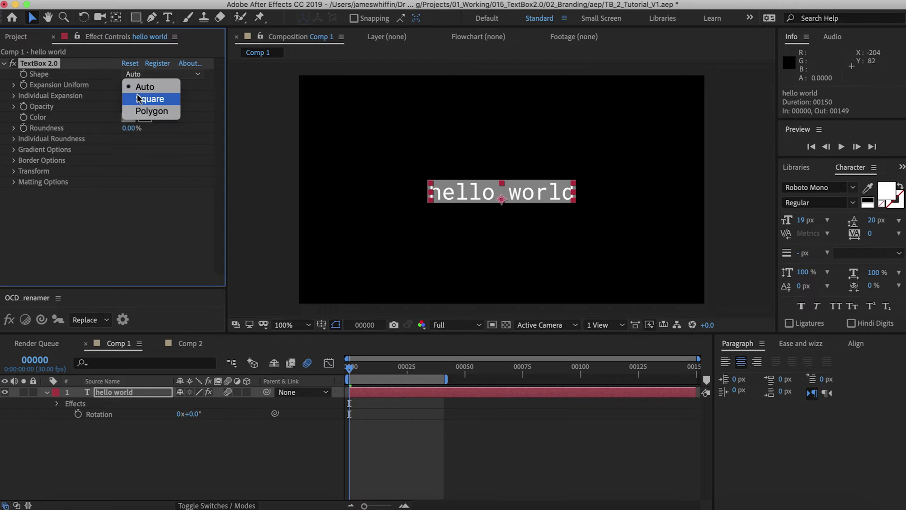
pyautogui.click(138, 99)
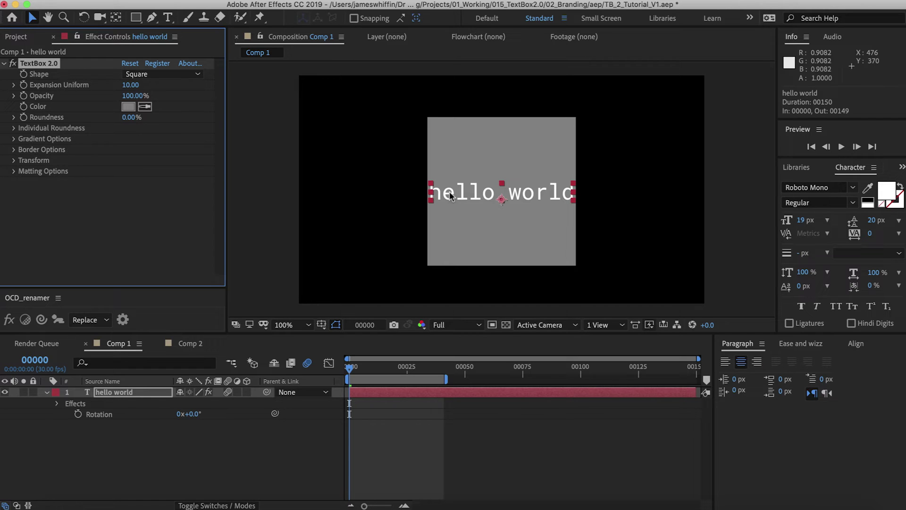
pyautogui.click(137, 75)
pyautogui.click(142, 109)
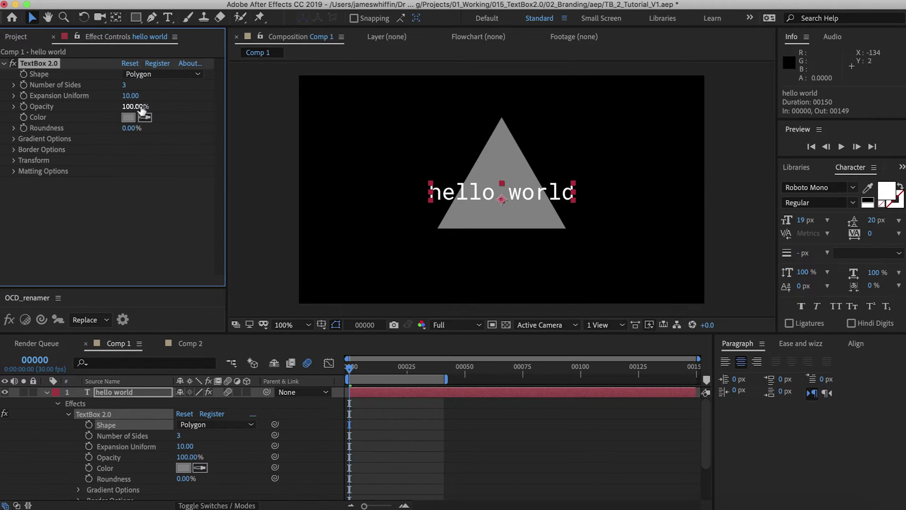
pyautogui.moveTo(125, 86); pyautogui.dragTo(377, 89)
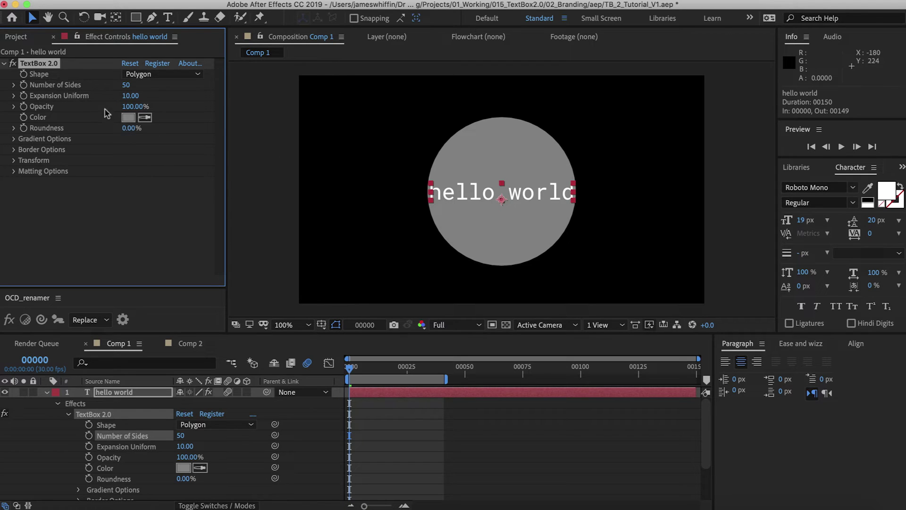
# Try the polygon box with 6 sides and 31% roundness.
pyautogui.click(125, 84)
pyautogui.write('6')
pyautogui.press('Return')
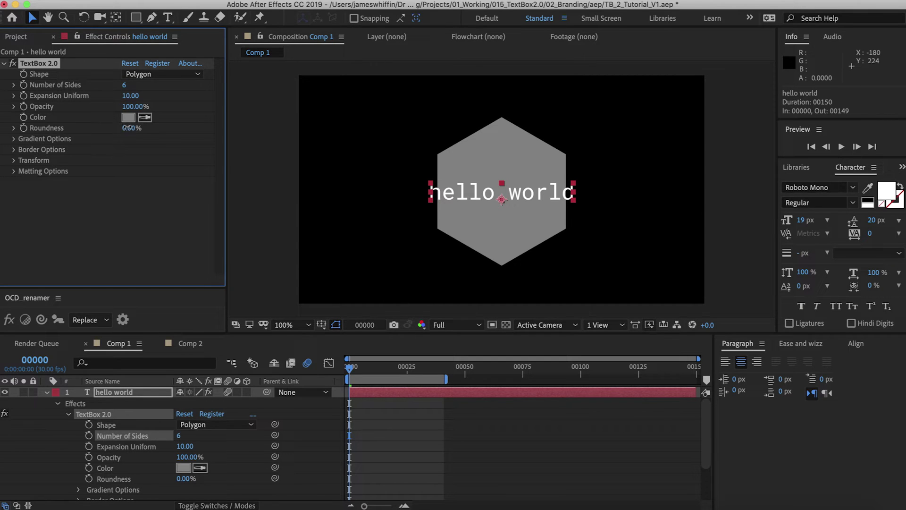
pyautogui.moveTo(130, 127); pyautogui.dragTo(149, 129)
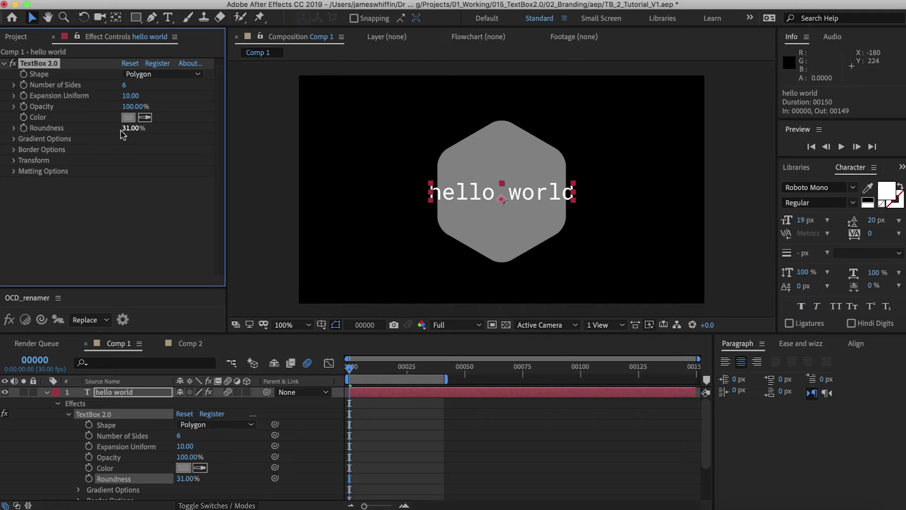
# Try the polygon box with 50 sides and with 3 sides, increasing the roundness of its corners.
pyautogui.moveTo(125, 84); pyautogui.dragTo(273, 84)
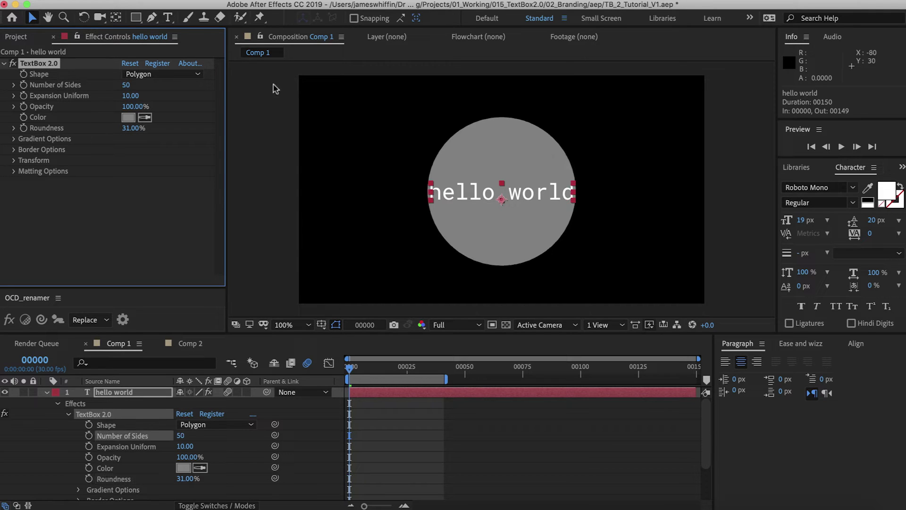
pyautogui.click(126, 85)
pyautogui.write('3')
pyautogui.press('Return')
pyautogui.moveTo(133, 128); pyautogui.dragTo(282, 125)
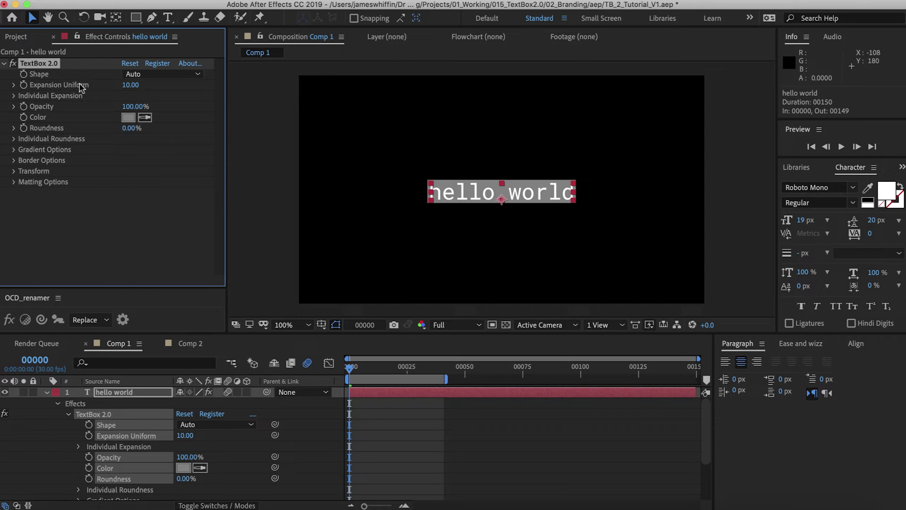
# Try a uniform expansion of 21 on the text box and undo the change.
pyautogui.click(126, 86)
pyautogui.write('1')
pyautogui.press('Return')
pyautogui.moveTo(124, 89); pyautogui.dragTo(135, 88)
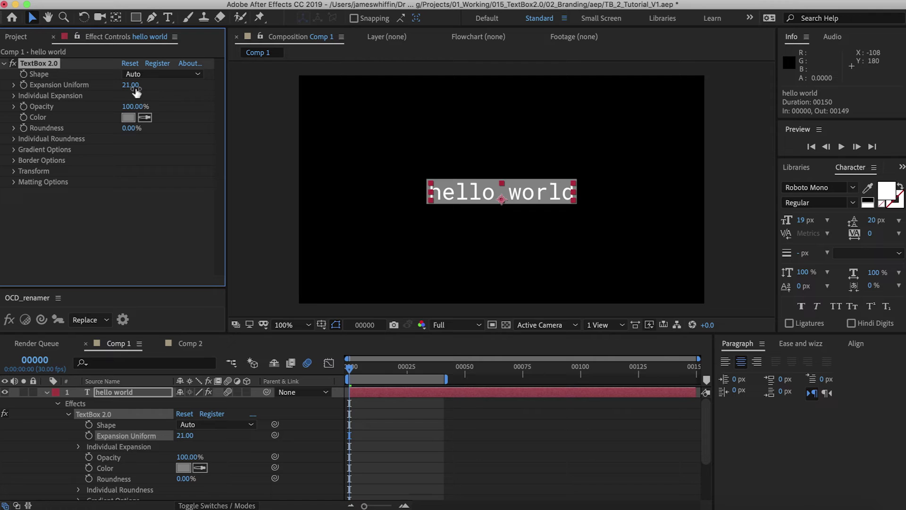
pyautogui.press('super+z')
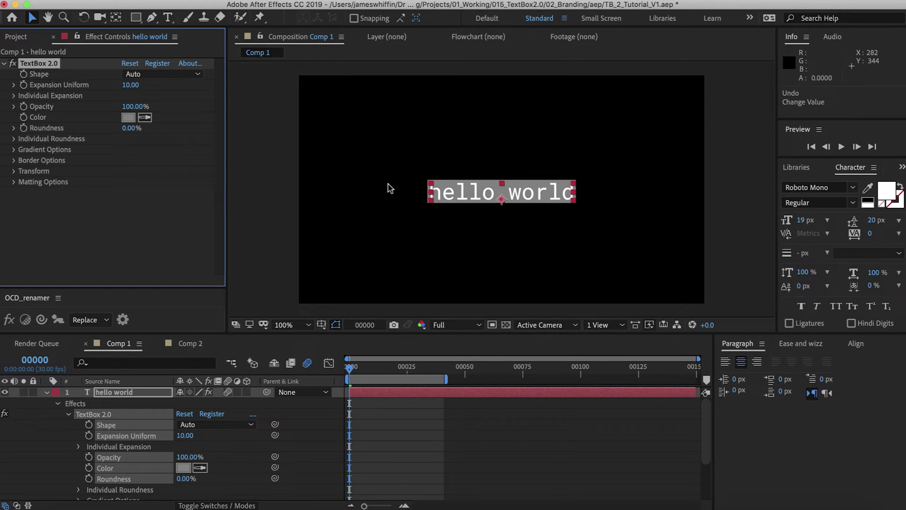
# Try individual expansion on the text box with left at 90, width at 101 and height at 99.
pyautogui.click(13, 97)
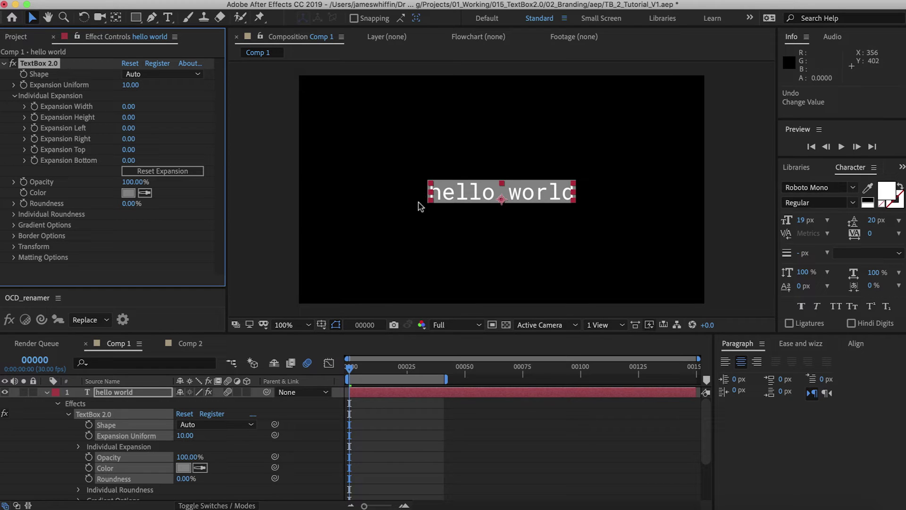
pyautogui.moveTo(128, 127); pyautogui.dragTo(188, 130)
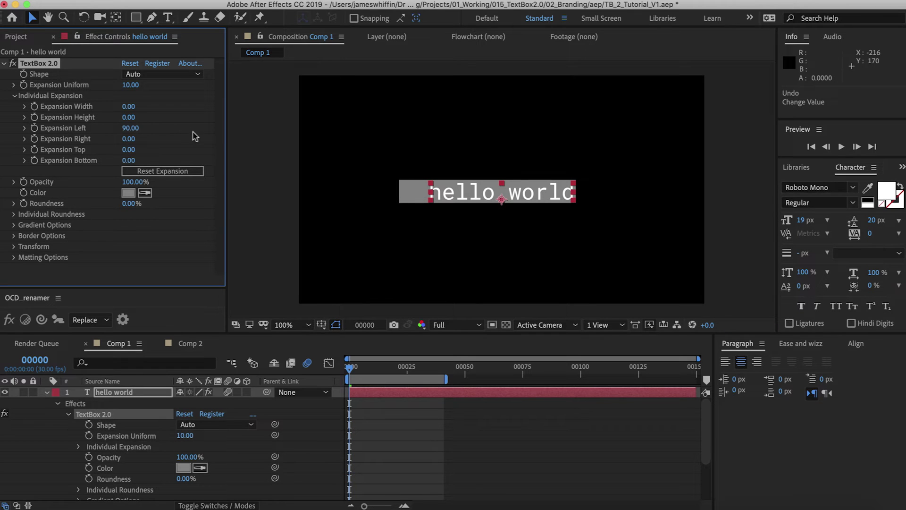
pyautogui.click(384, 173)
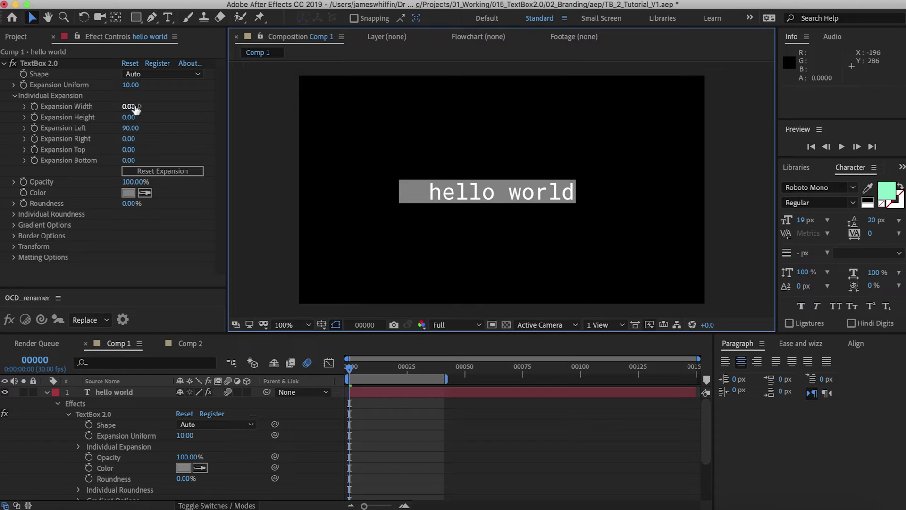
pyautogui.moveTo(136, 108); pyautogui.dragTo(183, 108)
pyautogui.moveTo(130, 117); pyautogui.dragTo(190, 117)
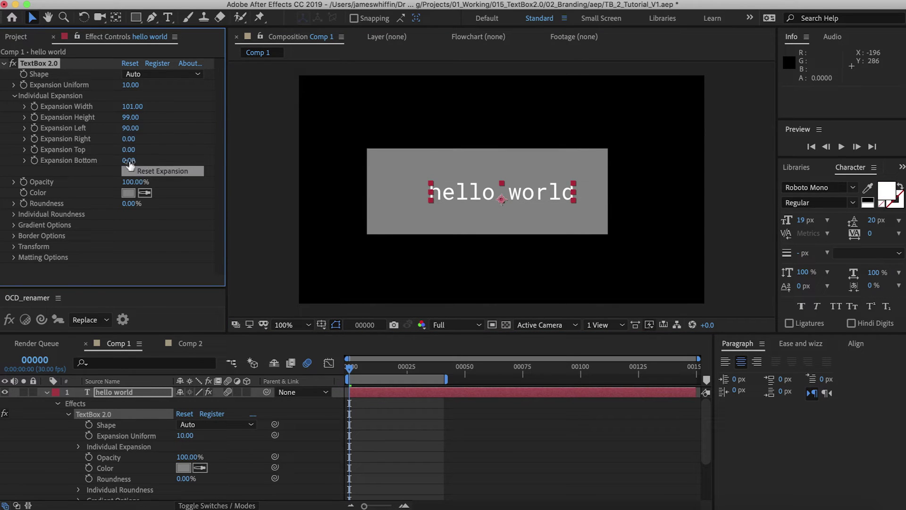
# Try an expansion width of -95, undo it, and reset the individual expansion values.
pyautogui.moveTo(130, 107); pyautogui.dragTo(106, 108)
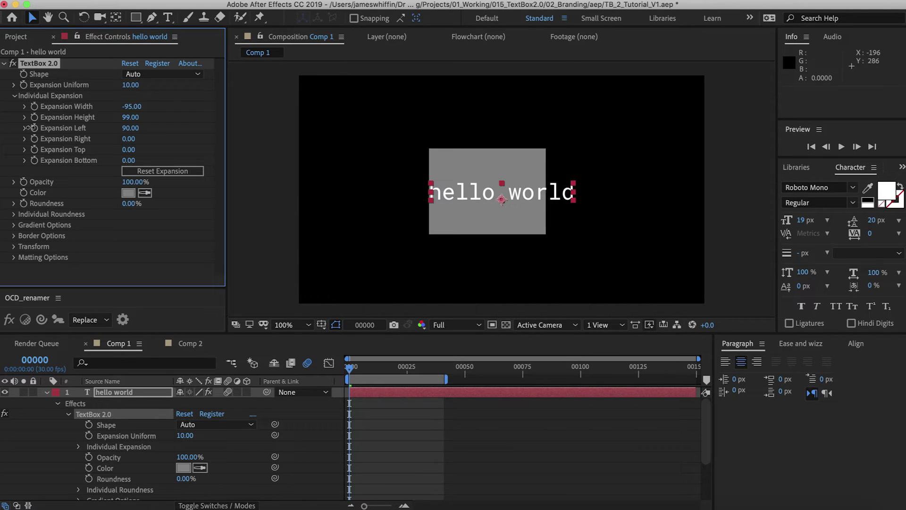
pyautogui.press('super+z')
pyautogui.click(157, 172)
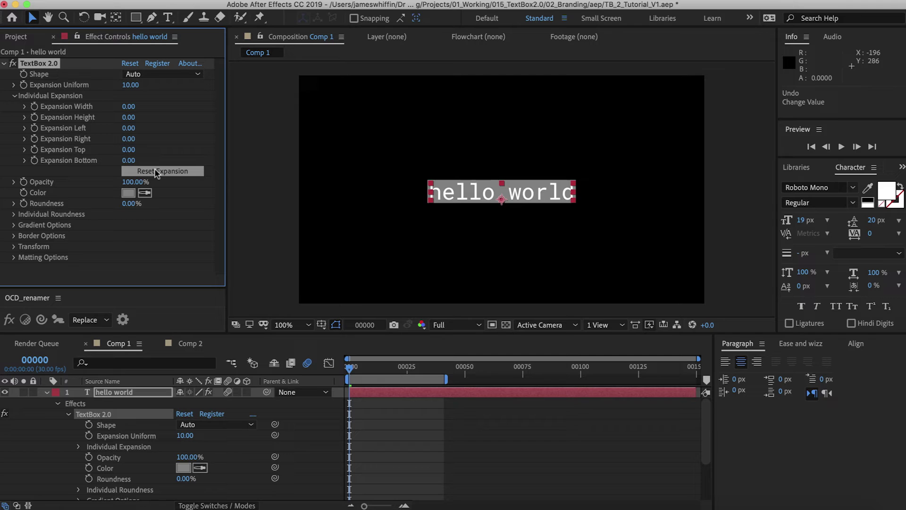
pyautogui.click(14, 96)
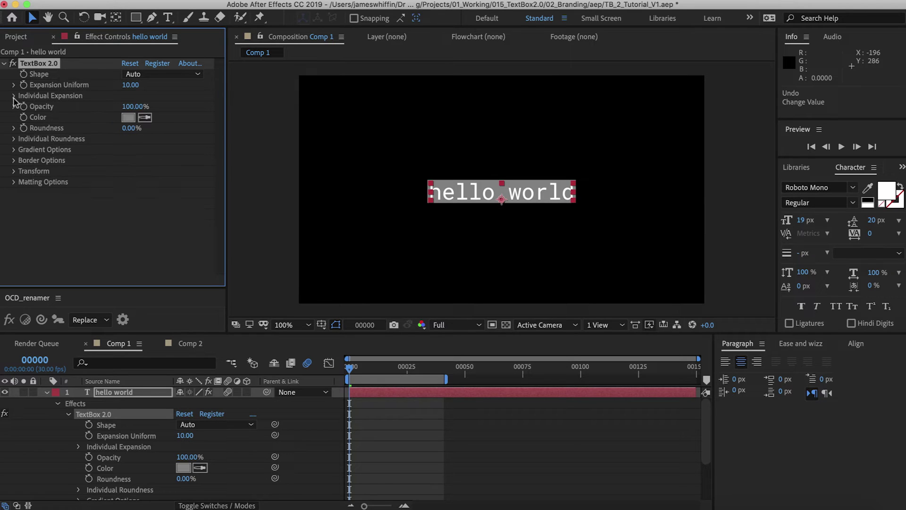
# Keep the text box opacity at 100%, change its color to red (FF0000) and raise its roundness to about 99%.
pyautogui.moveTo(128, 106); pyautogui.dragTo(163, 106)
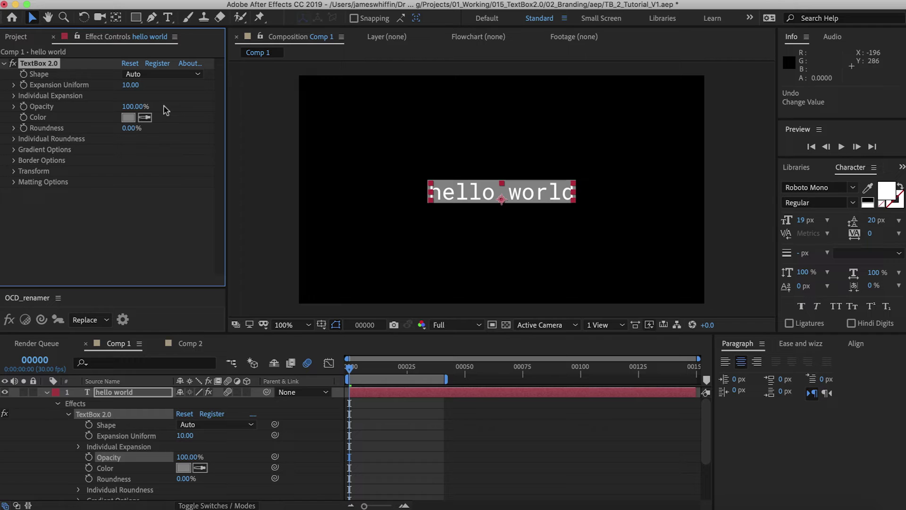
pyautogui.click(128, 117)
pyautogui.moveTo(241, 254); pyautogui.dragTo(309, 194)
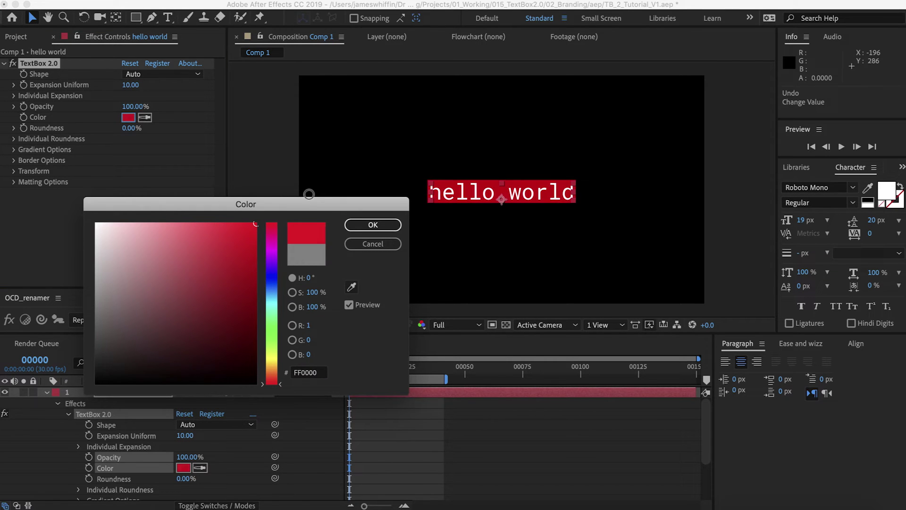
pyautogui.press('Return')
pyautogui.moveTo(128, 129); pyautogui.dragTo(230, 123)
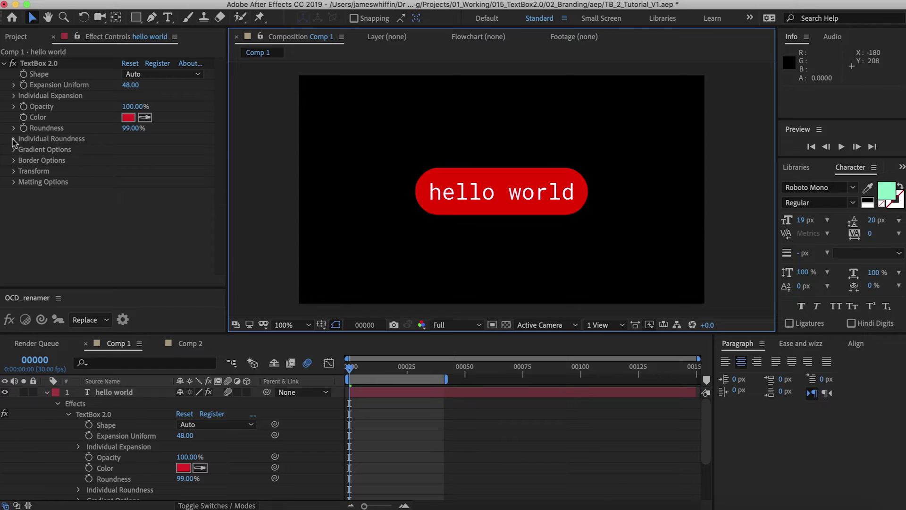
# Try removing the individual rounding of the box's bottom-right corner and restore it.
pyautogui.click(13, 138)
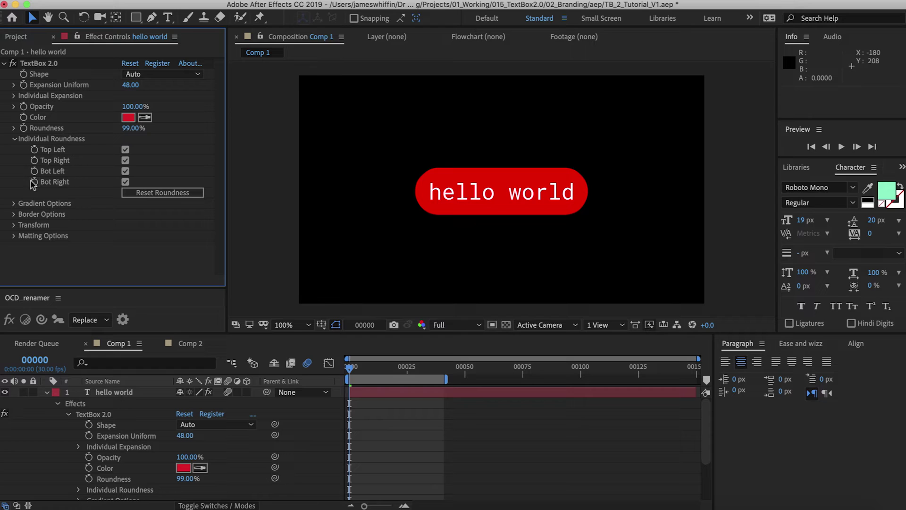
pyautogui.click(126, 182)
pyautogui.click(125, 183)
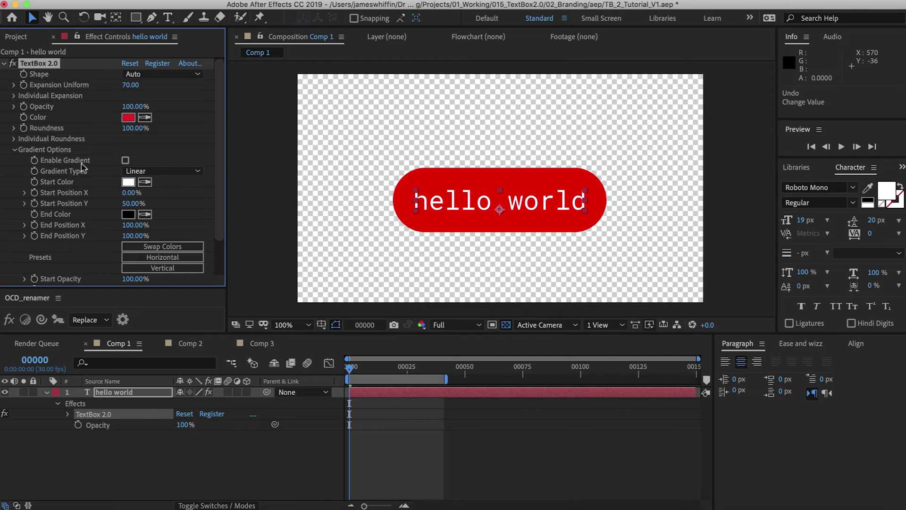
# Enable the gradient on the text box with the Linear gradient type.
pyautogui.click(125, 160)
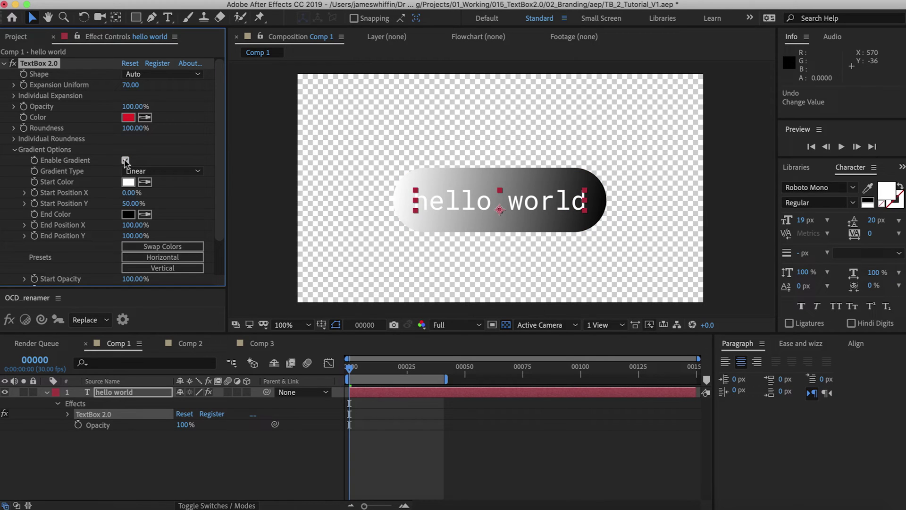
pyautogui.click(138, 172)
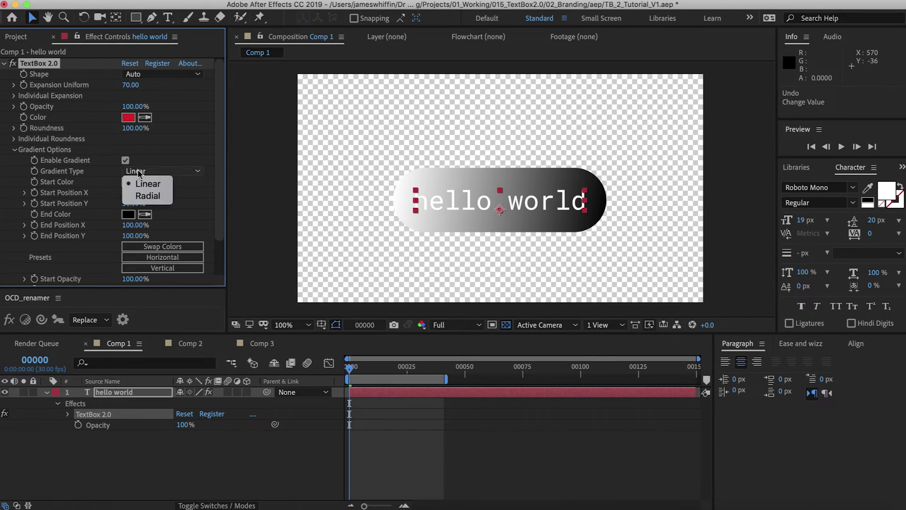
pyautogui.click(126, 187)
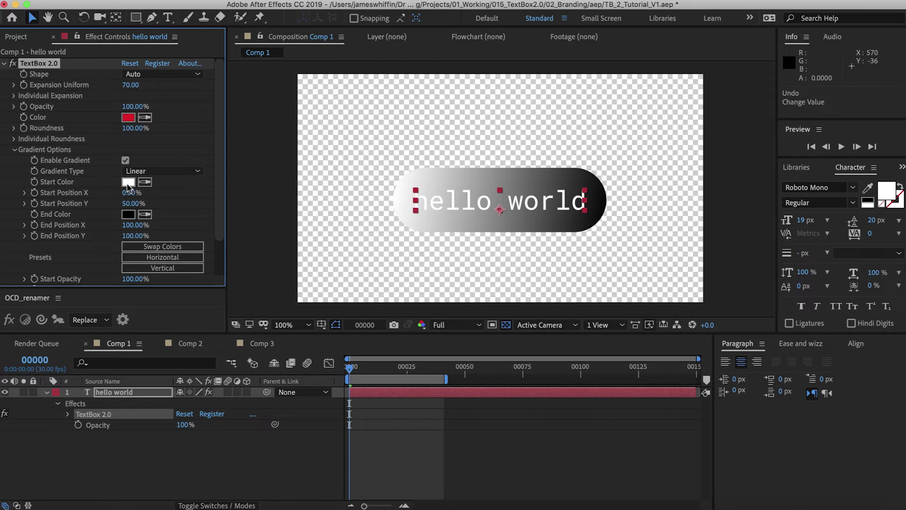
# Swap the gradient colors and swap them back, and apply the Vertical gradient preset.
pyautogui.click(138, 247)
pyautogui.click(138, 246)
pyautogui.click(134, 267)
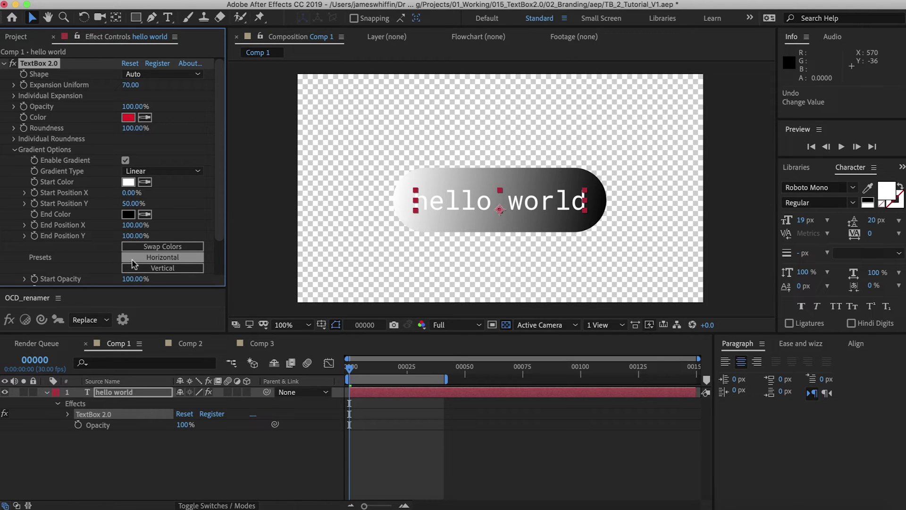
pyautogui.click(137, 267)
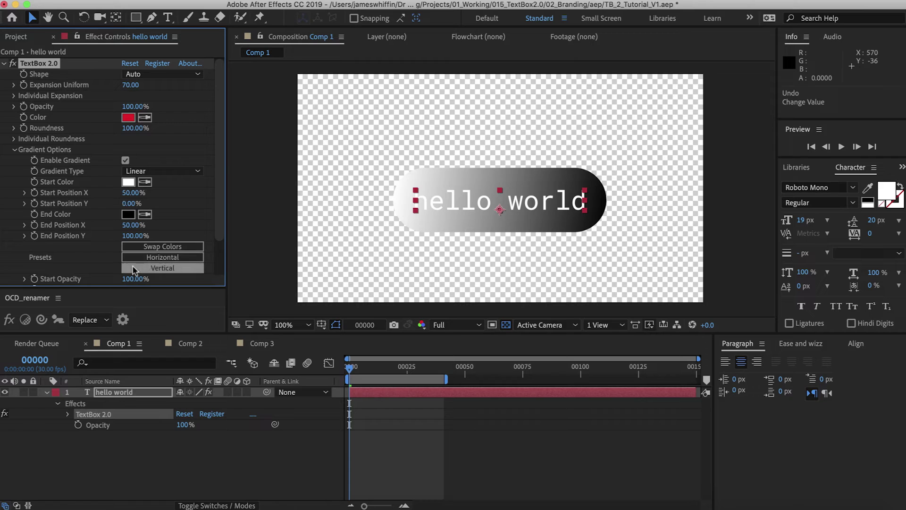
# Change the gradient's end color to white.
pyautogui.scroll(-1, 88, 244)
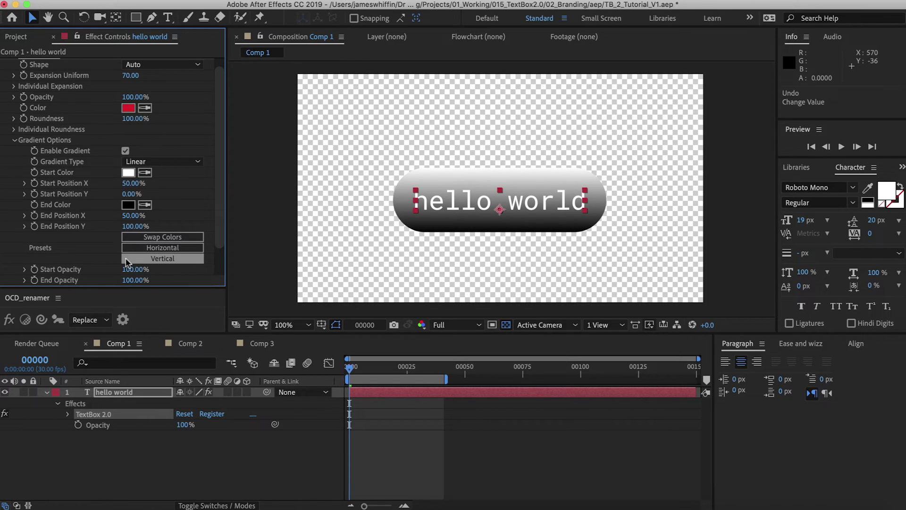
pyautogui.click(126, 206)
pyautogui.moveTo(140, 223); pyautogui.dragTo(11, 179)
pyautogui.press('Return')
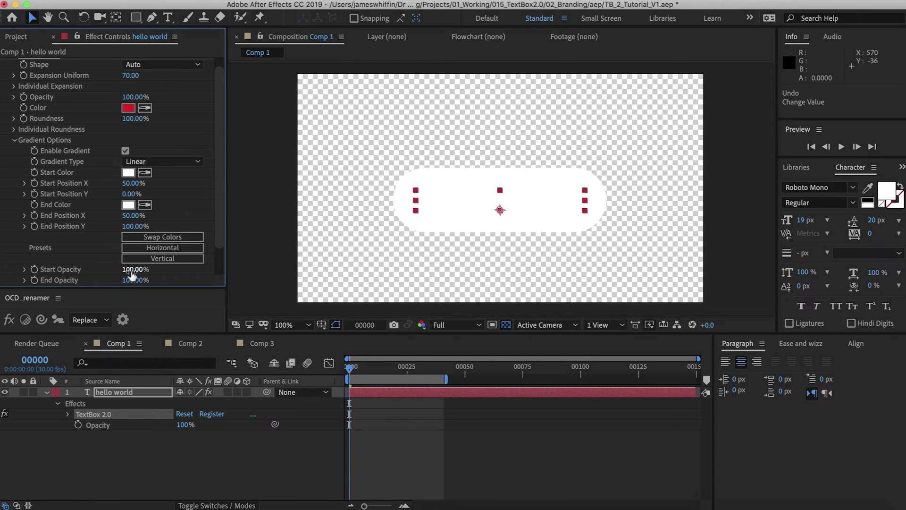
# Try a gradient start opacity of 0% and undo the change.
pyautogui.moveTo(129, 270); pyautogui.dragTo(22, 274)
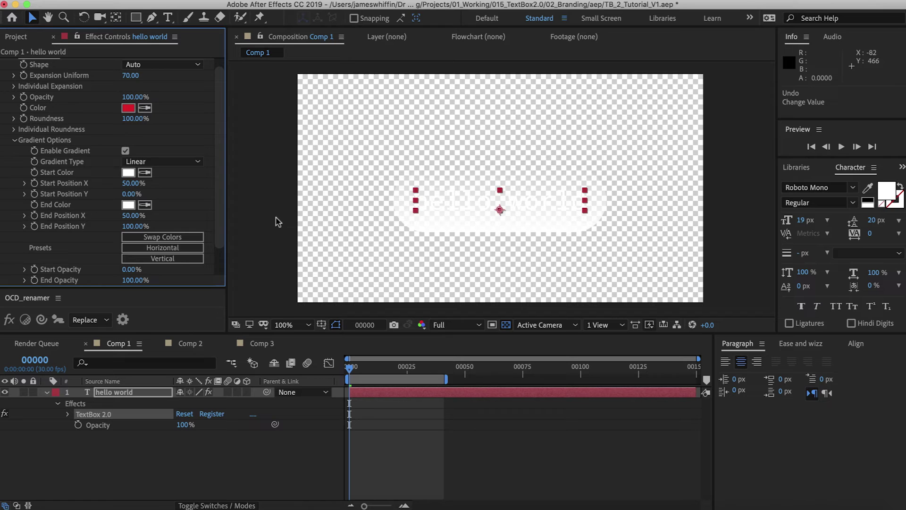
pyautogui.hotkey('ctrl', 'z')
# Switch the gradient type to Radial and change its start color to red.
pyautogui.click(127, 161)
pyautogui.click(135, 187)
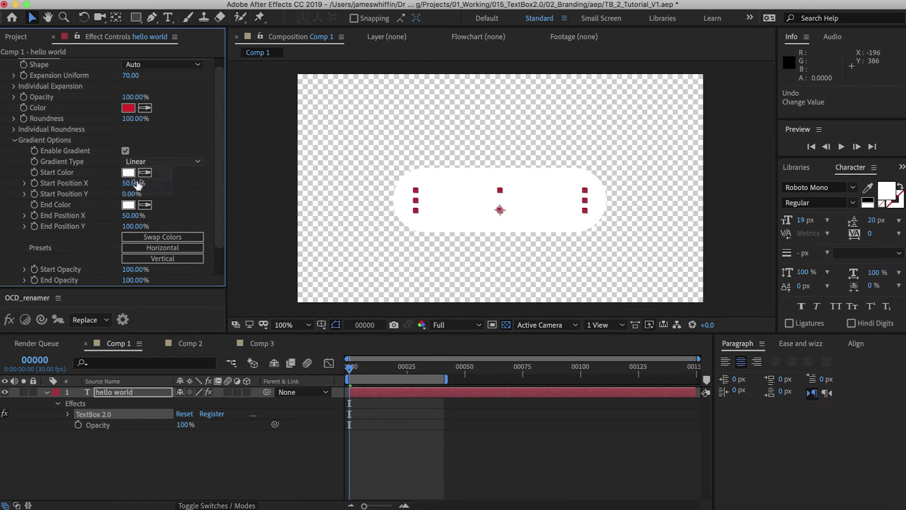
pyautogui.click(130, 204)
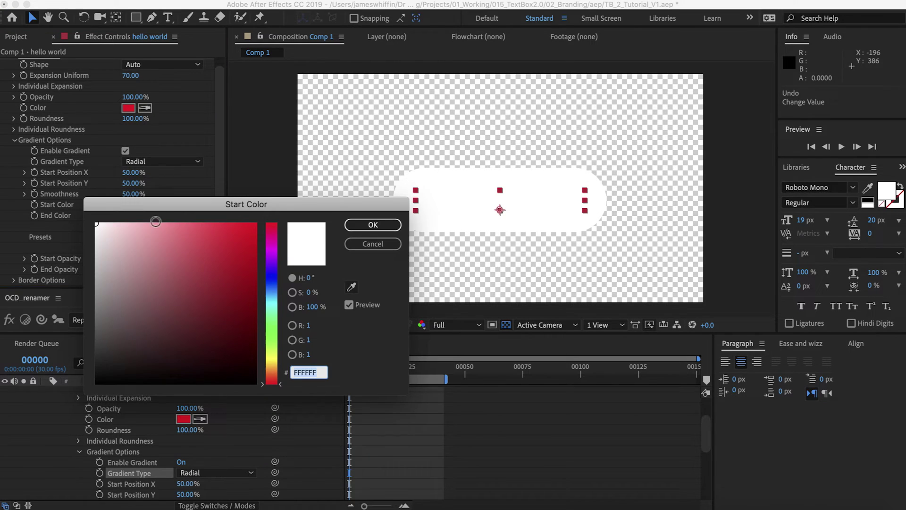
pyautogui.moveTo(199, 234); pyautogui.dragTo(258, 222)
pyautogui.click(372, 225)
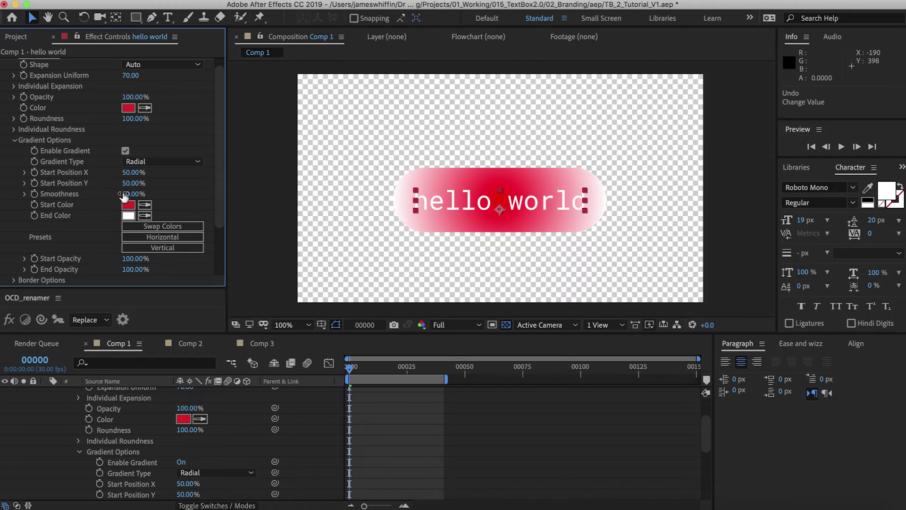
# Set the radial gradient's smoothness to 100% and turn the gradient off.
pyautogui.moveTo(132, 195); pyautogui.dragTo(164, 190)
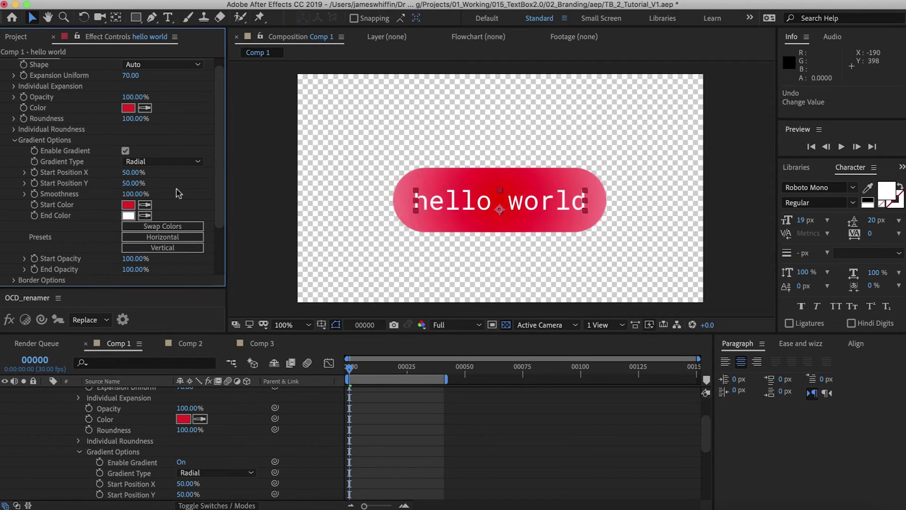
pyautogui.click(125, 150)
pyautogui.click(15, 141)
# Enable the text box's border with a stroke width of 20, with the transparency grid hidden.
pyautogui.click(14, 160)
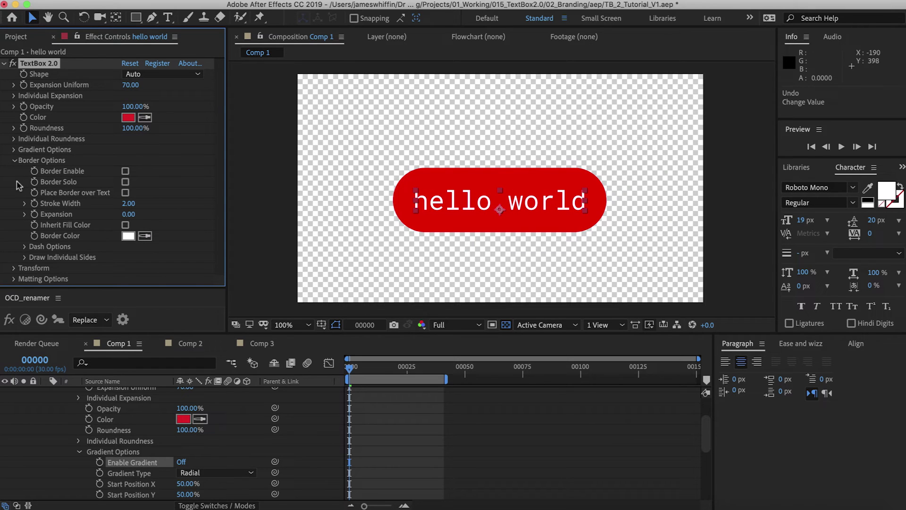
pyautogui.click(125, 171)
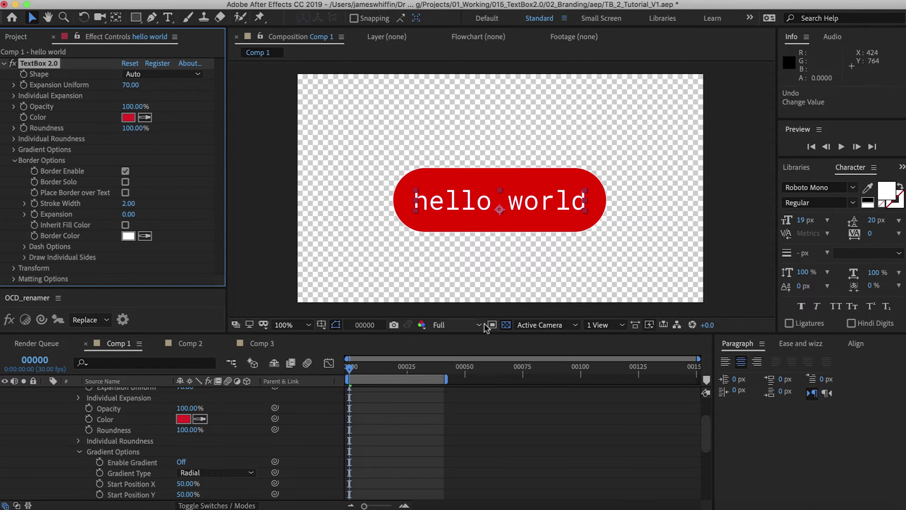
pyautogui.click(506, 324)
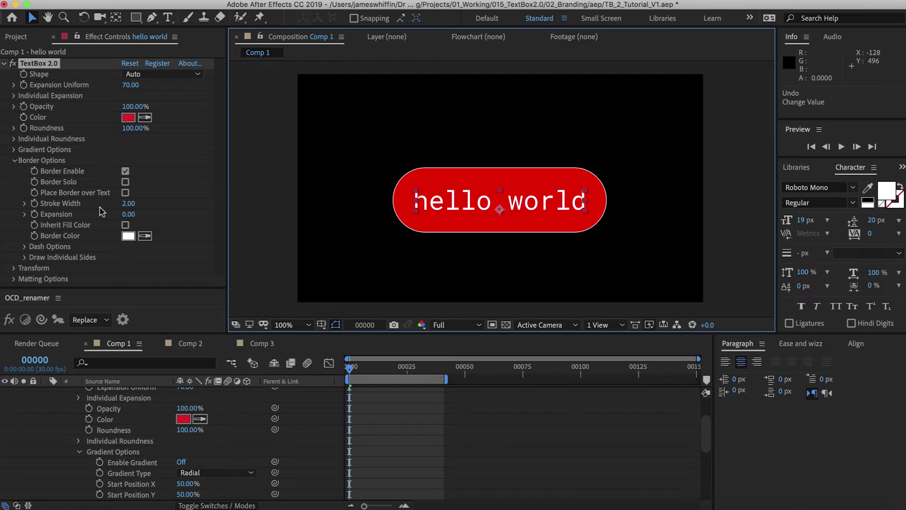
pyautogui.moveTo(128, 203); pyautogui.dragTo(142, 205)
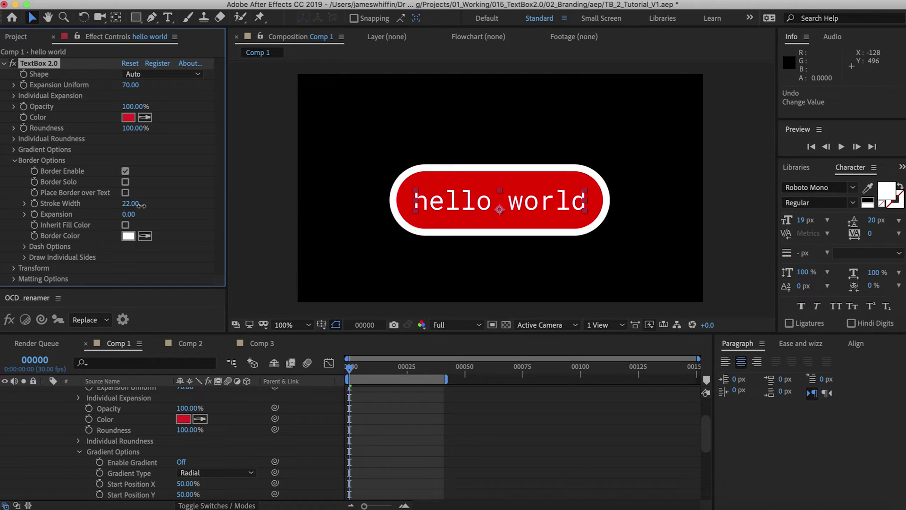
# Try changing the box's left expansion and undo it, and set the uniform expansion to 97.
pyautogui.click(14, 96)
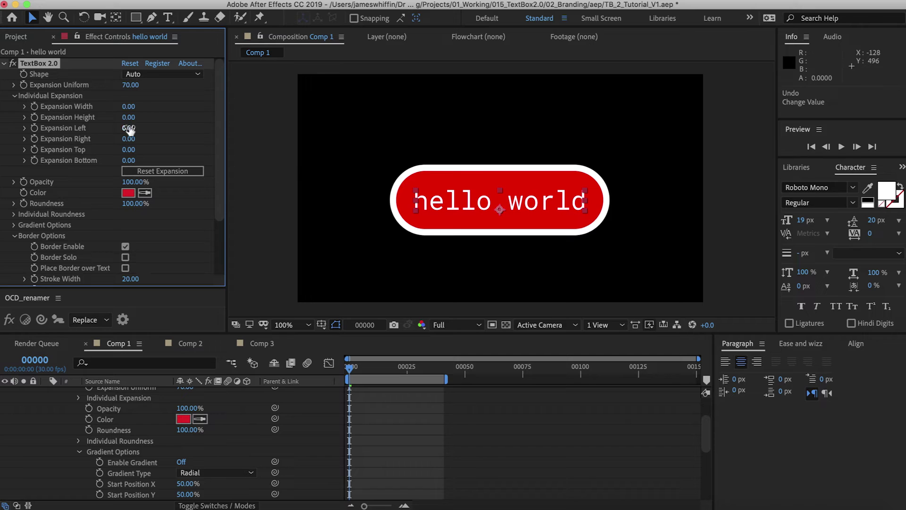
pyautogui.moveTo(129, 128); pyautogui.dragTo(176, 128)
pyautogui.press('super+z')
pyautogui.moveTo(130, 85); pyautogui.dragTo(147, 89)
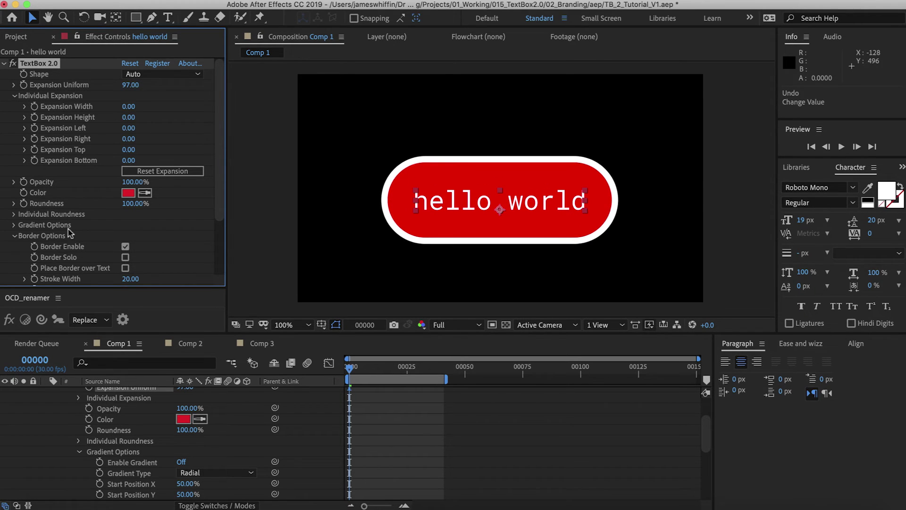
# Set the border's expansion to 19.90, keeping its stroke width at 20.
pyautogui.scroll(-3, 68, 231)
pyautogui.click(124, 241)
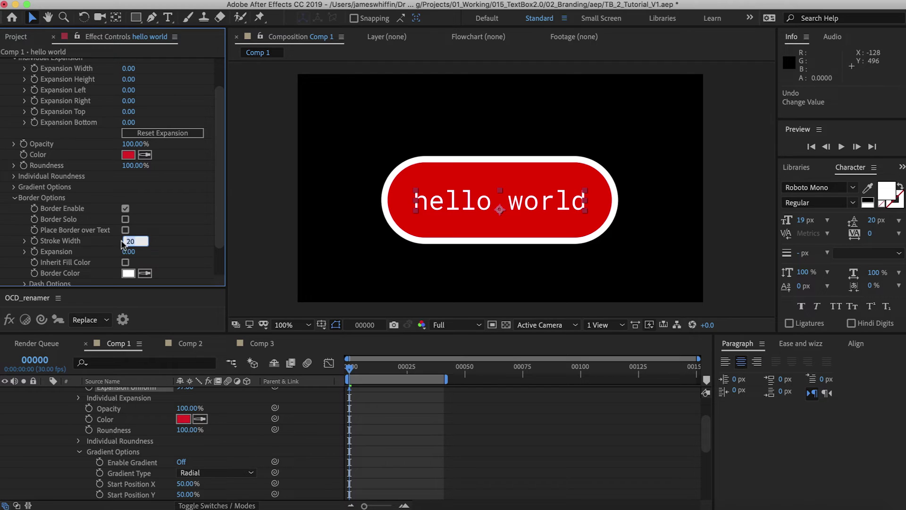
pyautogui.press('Return')
pyautogui.moveTo(148, 251); pyautogui.dragTo(224, 260)
# Try the Border Solo, Place Border over Text and Inherit Fill Color options, switching each one back off.
pyautogui.click(125, 218)
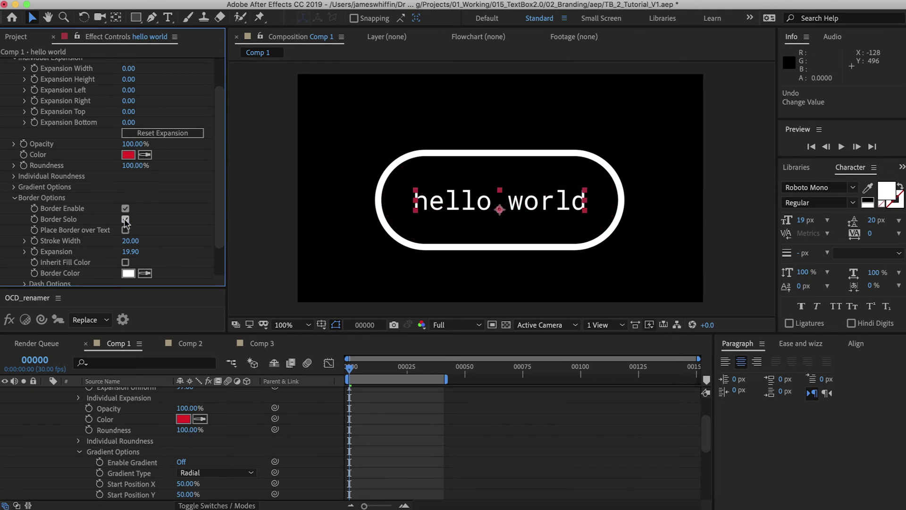
pyautogui.click(125, 220)
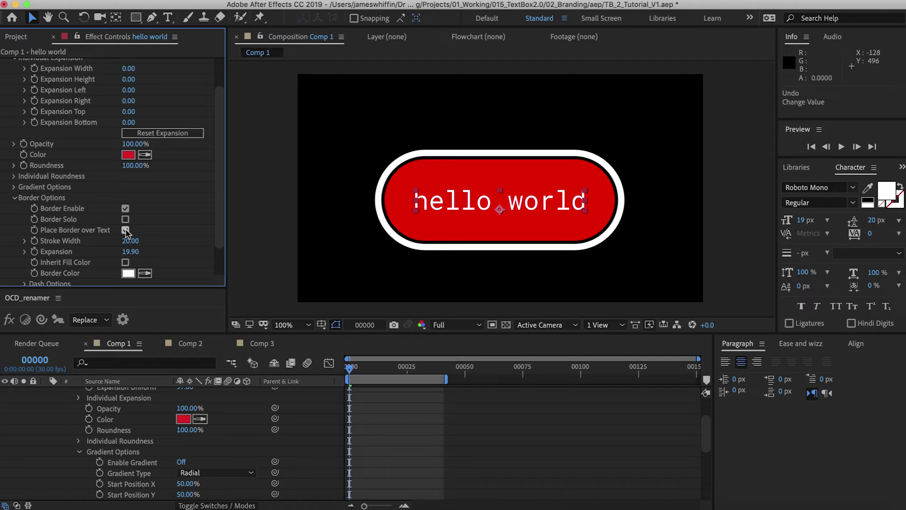
pyautogui.click(126, 230)
pyautogui.scroll(-2, 126, 230)
pyautogui.click(125, 234)
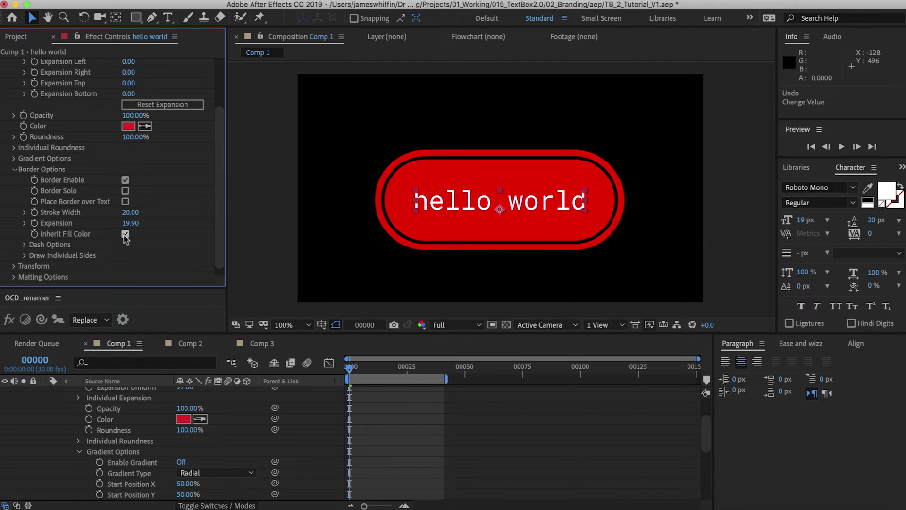
pyautogui.click(125, 234)
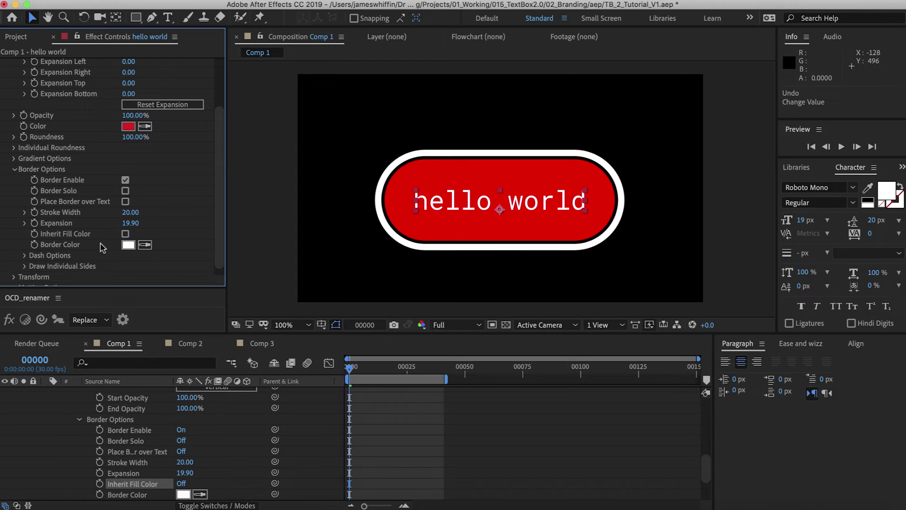
# Enable dashes on the border with dash length 51, gap length 47 and offset 450, and check the cap style choices.
pyautogui.click(25, 255)
pyautogui.scroll(-4, 59, 234)
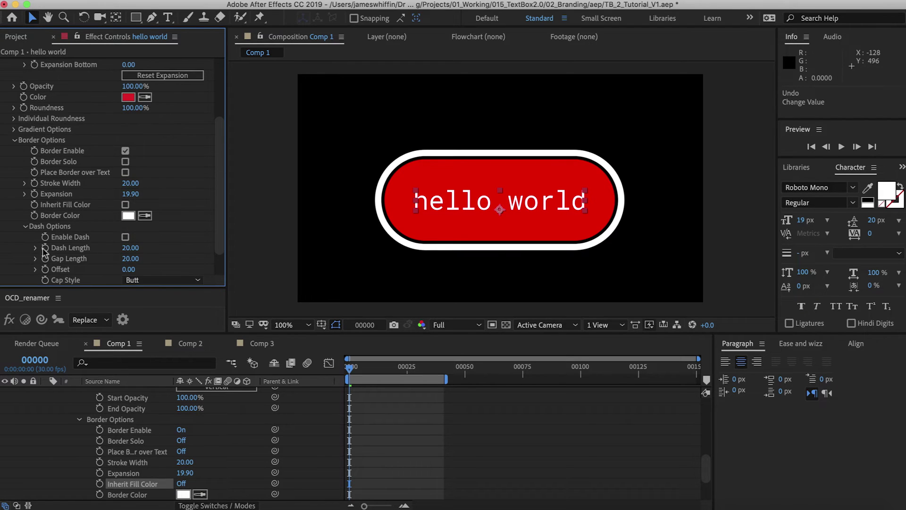
pyautogui.click(126, 209)
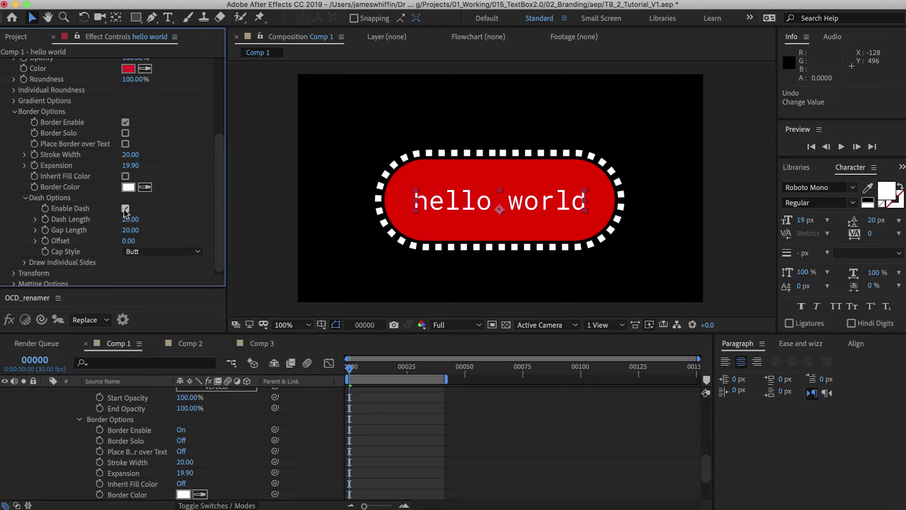
pyautogui.moveTo(127, 220); pyautogui.dragTo(159, 242)
pyautogui.click(135, 251)
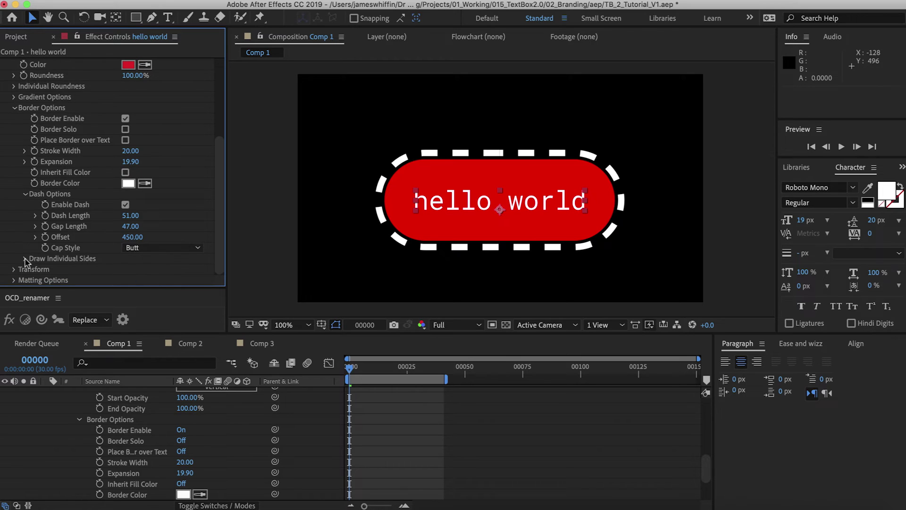
# Turn off the border's dashes and set the box's roundness to 0%.
pyautogui.click(24, 259)
pyautogui.scroll(-3, 25, 259)
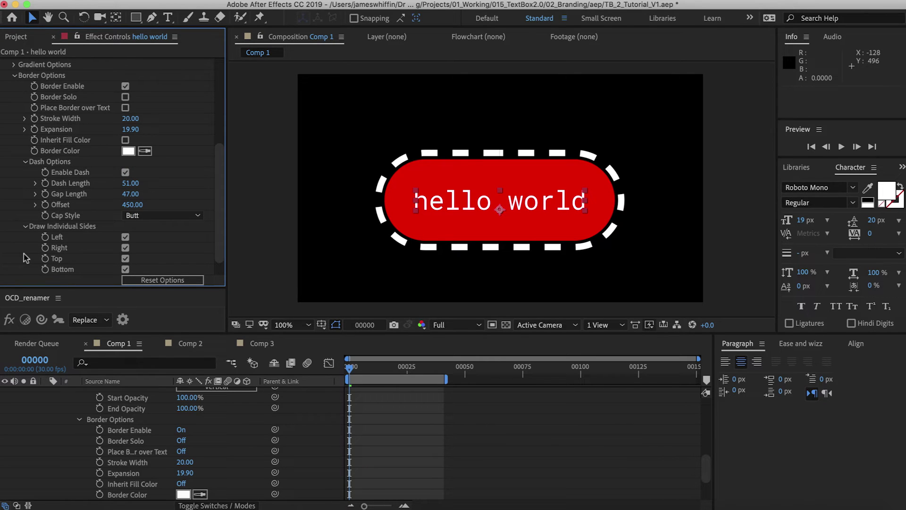
pyautogui.click(125, 172)
pyautogui.scroll(15, 93, 191)
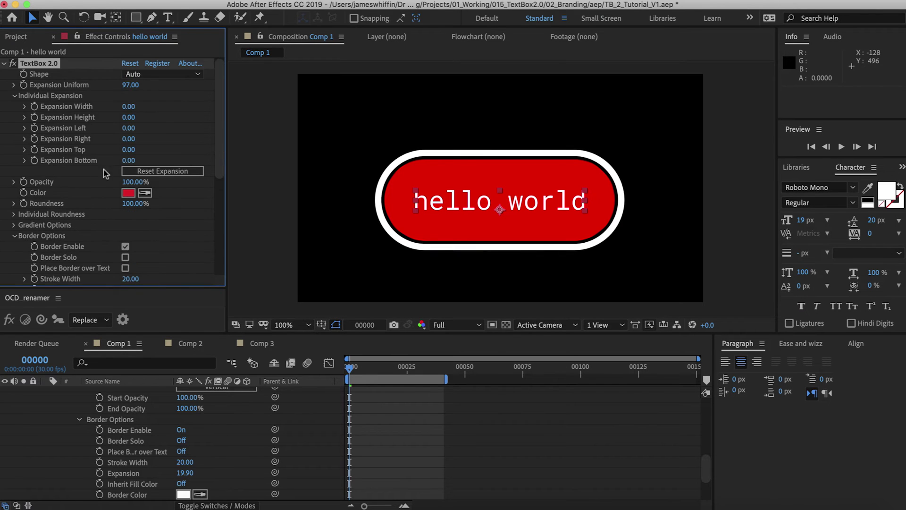
pyautogui.moveTo(135, 203); pyautogui.dragTo(126, 203)
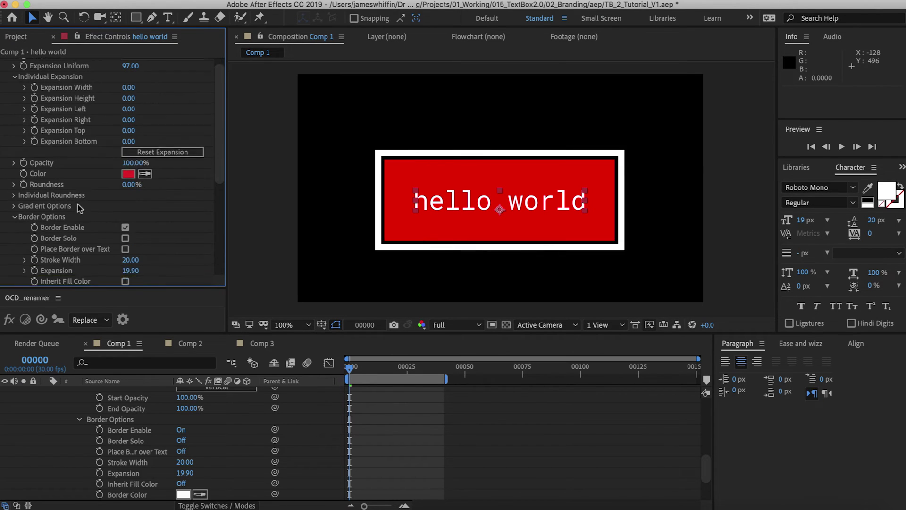
# Turn off the border's top, right and left sides so only the bottom side is drawn.
pyautogui.scroll(-10, 98, 226)
pyautogui.scroll(-3, 119, 244)
pyautogui.click(125, 237)
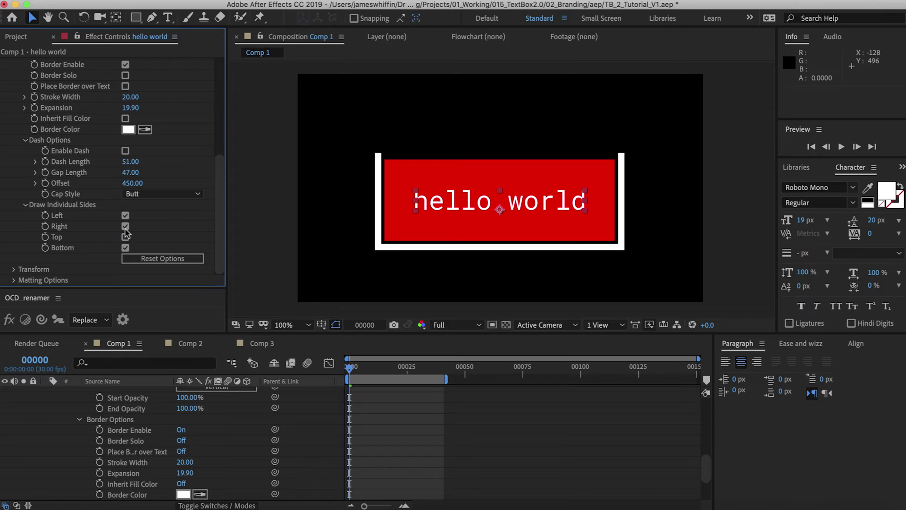
pyautogui.click(125, 226)
pyautogui.click(125, 215)
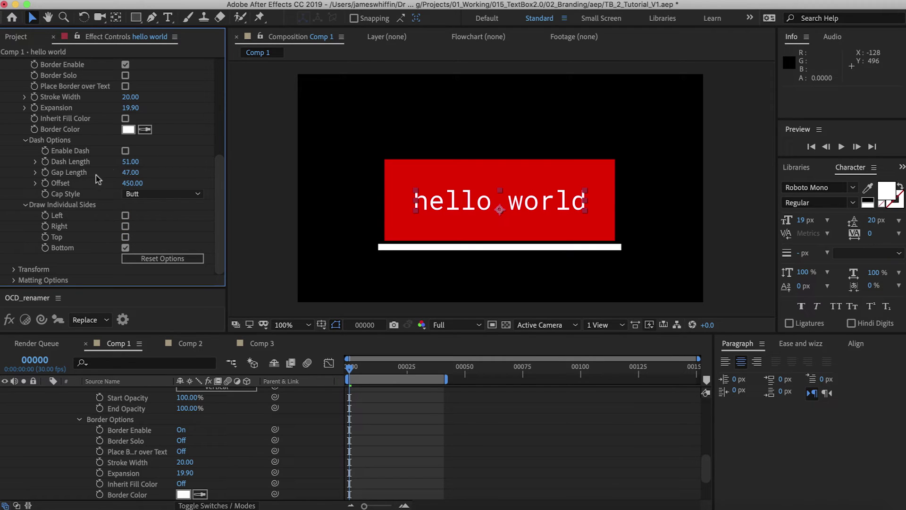
# Set the border's expansion to 0.
pyautogui.click(131, 107)
pyautogui.write('0')
pyautogui.press('Return')
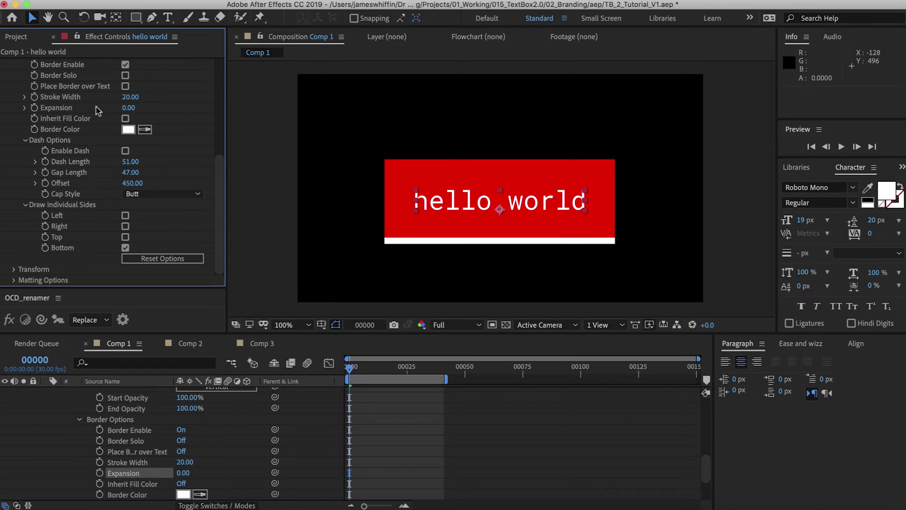
# Try adding a letter to the "hello world" text and remove it again.
pyautogui.doubleClick(483, 205)
pyautogui.click(577, 204)
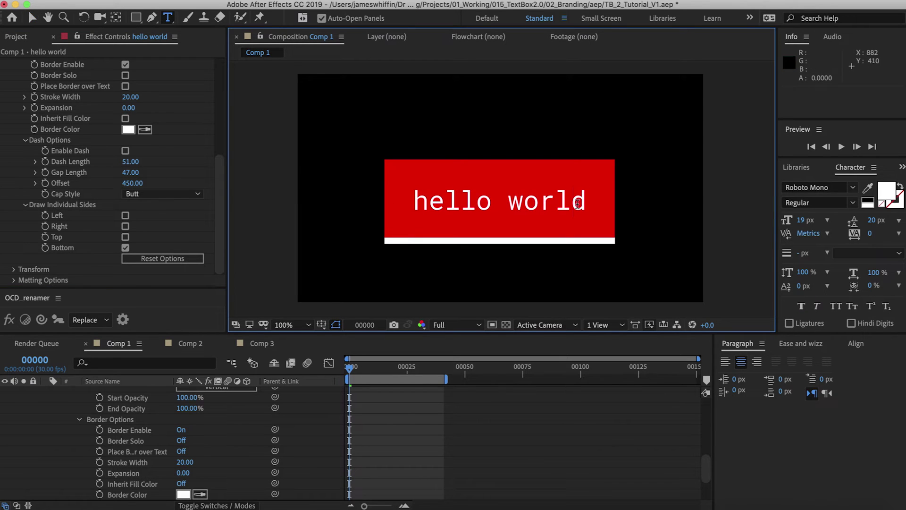
pyautogui.write('o')
pyautogui.press('BackSpace')
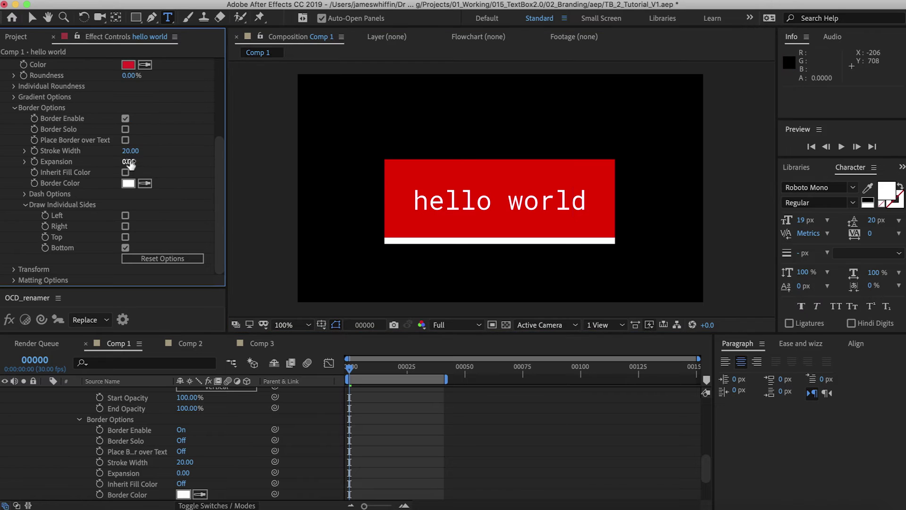
# Set the border's stroke width to 50 and draw only its left and right sides.
pyautogui.moveTo(134, 154)
pyautogui.mouseDown()
pyautogui.moveTo(150, 153)
pyautogui.moveTo(136, 152)
pyautogui.mouseUp()
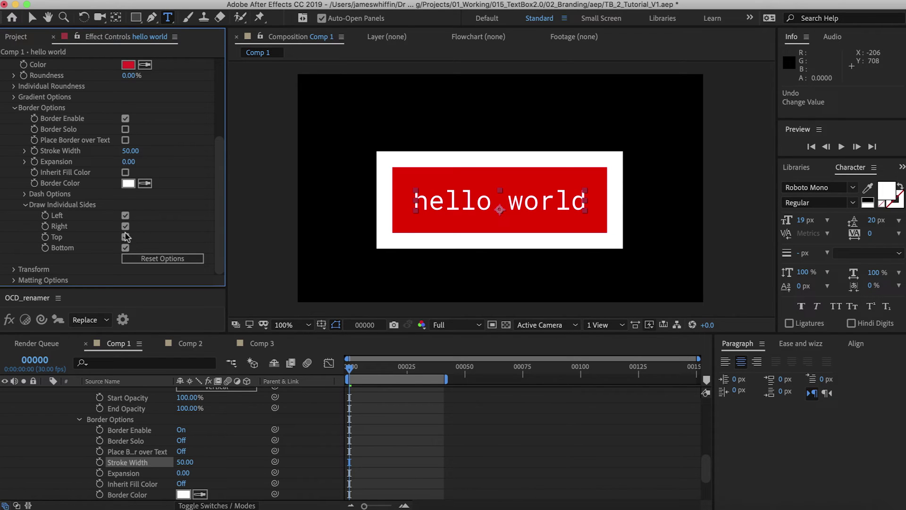
pyautogui.click(125, 237)
pyautogui.click(126, 248)
# Set the box's roundness to 64% and the border's stroke width to 30.
pyautogui.scroll(5, 88, 234)
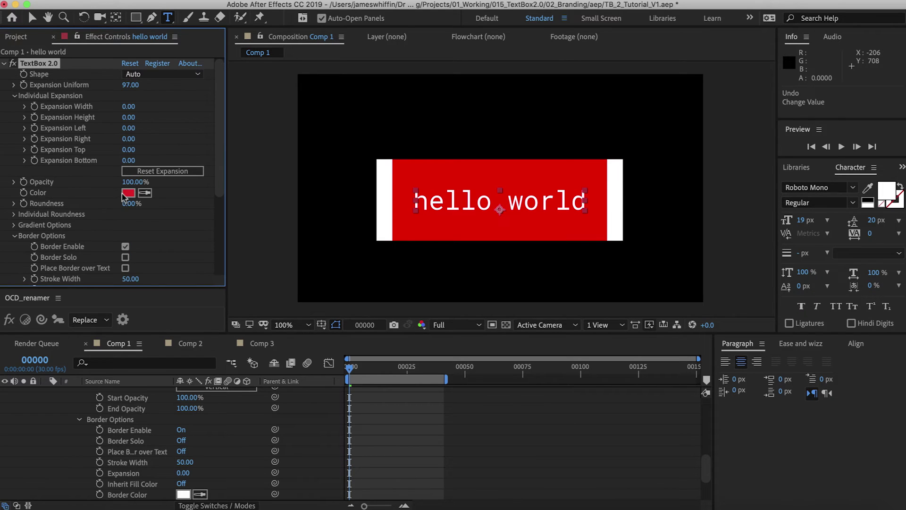
pyautogui.moveTo(144, 198); pyautogui.dragTo(174, 202)
pyautogui.scroll(-5, 114, 203)
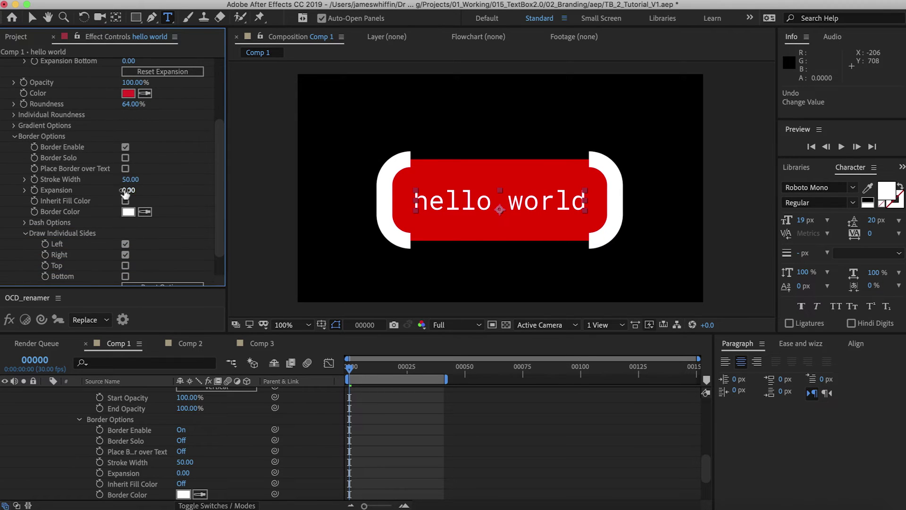
pyautogui.moveTo(129, 181); pyautogui.dragTo(119, 182)
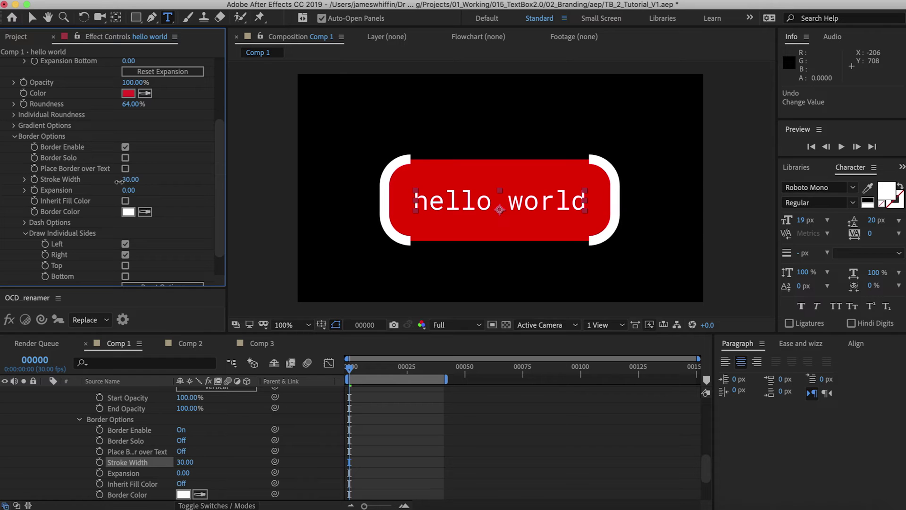
# Change the box's fill color to black.
pyautogui.click(127, 93)
pyautogui.moveTo(123, 273); pyautogui.dragTo(64, 383)
pyautogui.press('Return')
# Set the box's uniform expansion to 160 and its roundness to 50%.
pyautogui.scroll(5, 34, 202)
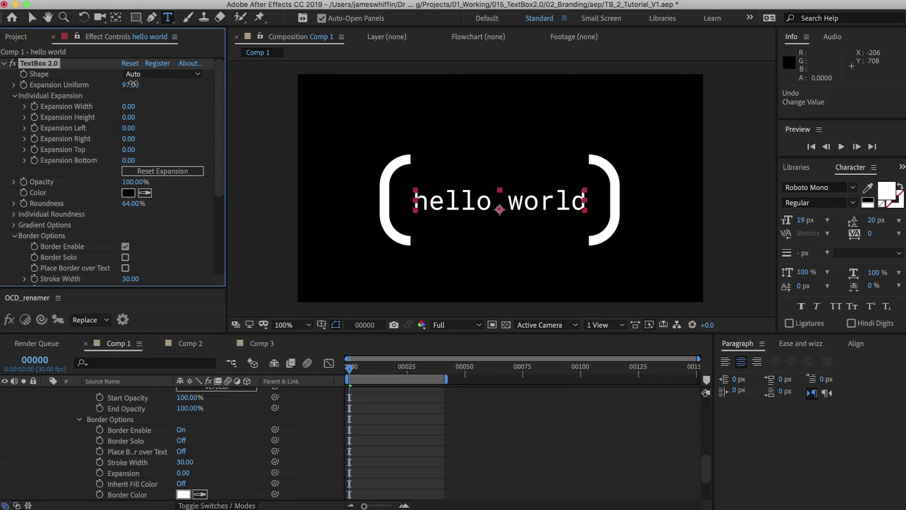
pyautogui.moveTo(130, 84); pyautogui.dragTo(169, 87)
pyautogui.moveTo(133, 203); pyautogui.dragTo(163, 201)
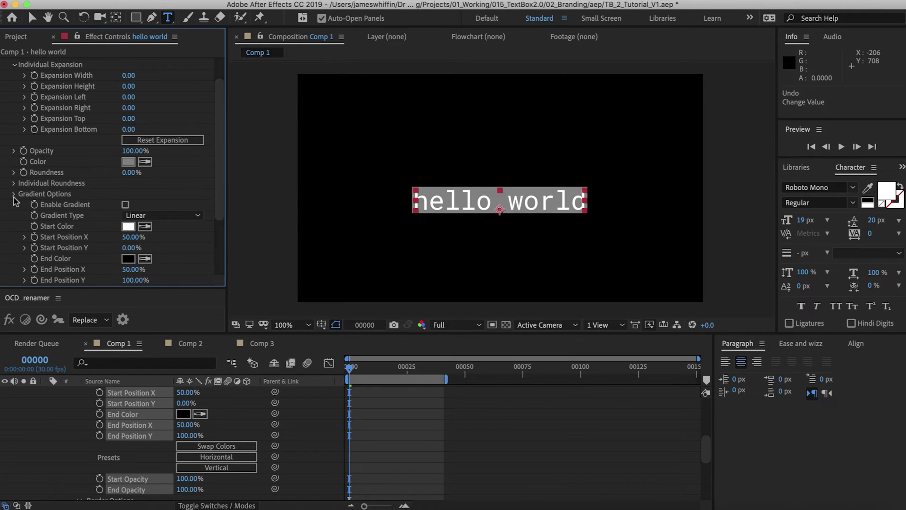
# Reset the TextBox 2.0 effect to its default values and open its Transform options.
pyautogui.click(14, 195)
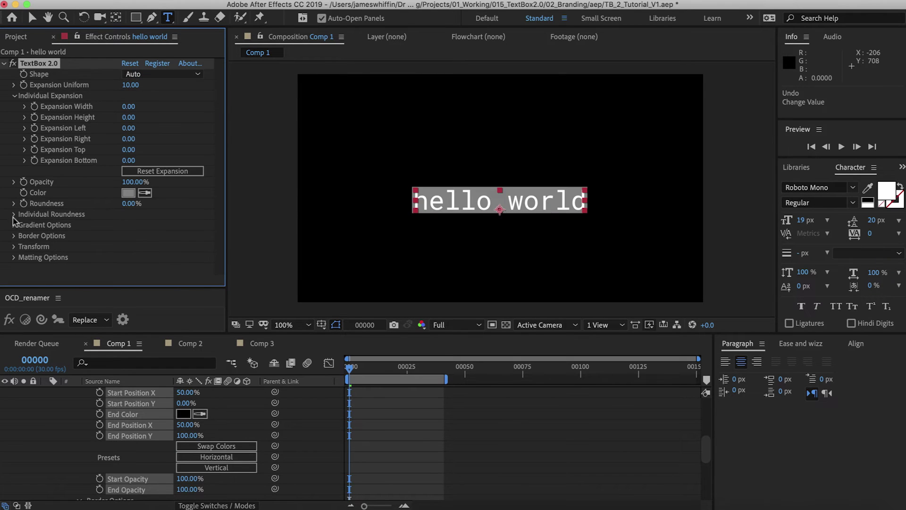
pyautogui.click(14, 243)
pyautogui.click(125, 205)
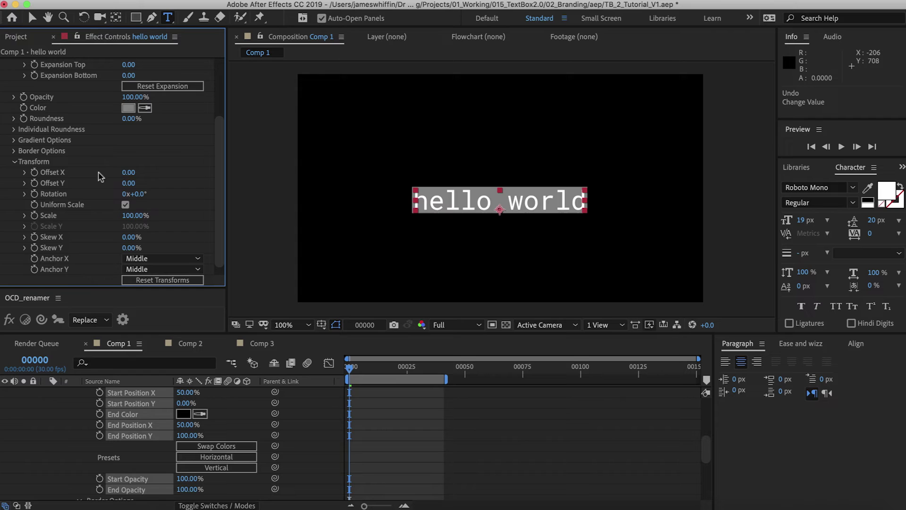
pyautogui.scroll(-1, 94, 189)
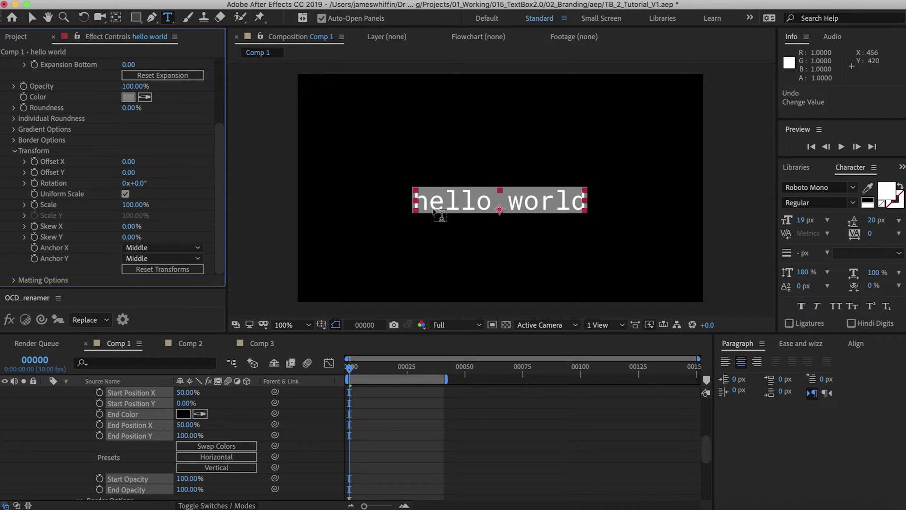
# Move the "hello world" layer to about 606, 442 and set the box's Offset X to -570.
pyautogui.press('v')
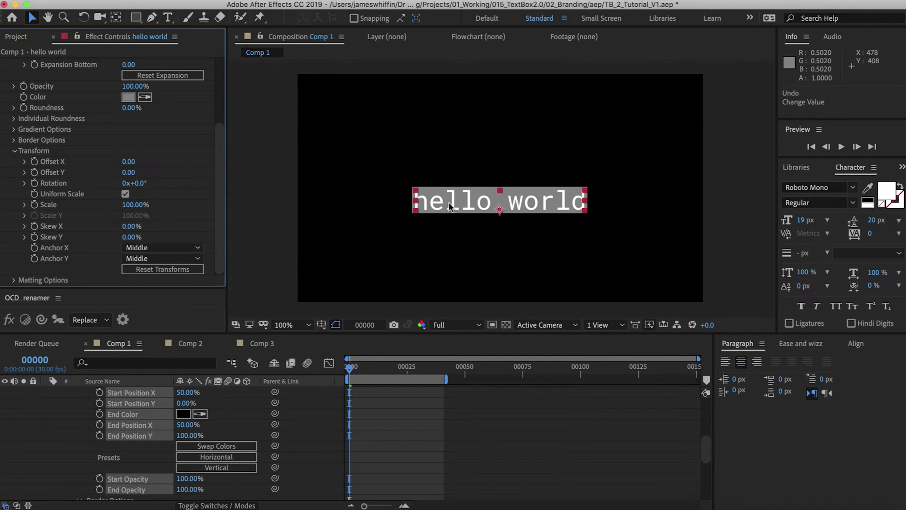
pyautogui.moveTo(449, 206)
pyautogui.mouseDown()
pyautogui.moveTo(439, 197)
pyautogui.moveTo(463, 229)
pyautogui.moveTo(461, 215)
pyautogui.moveTo(438, 209)
pyautogui.mouseUp()
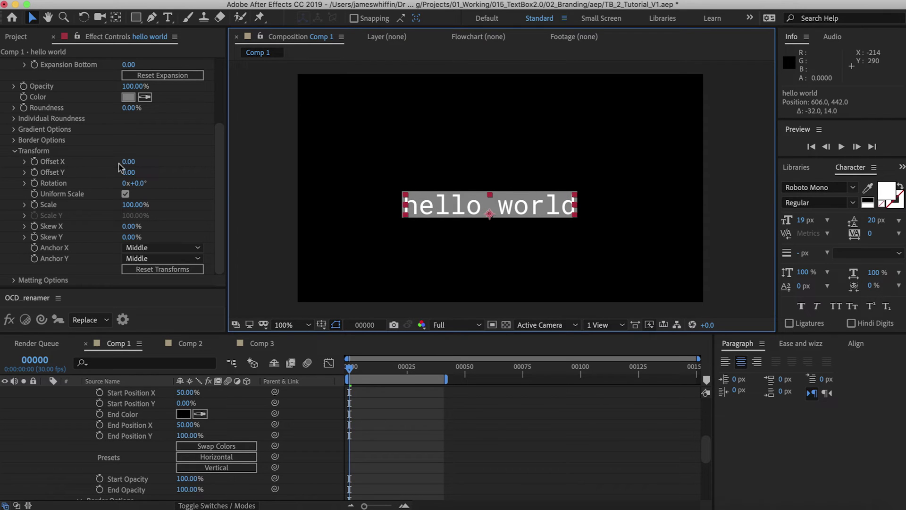
pyautogui.moveTo(124, 162); pyautogui.dragTo(99, 168)
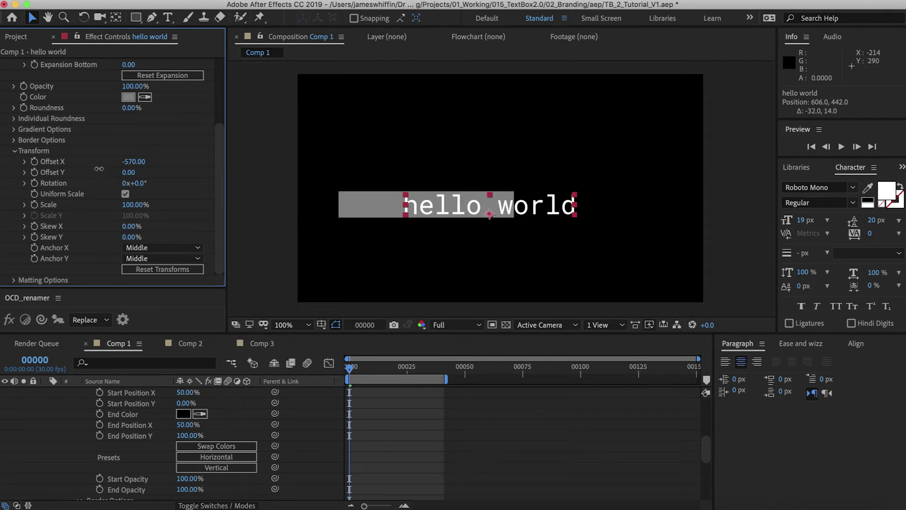
# Animate the box's Offset X from -890 at the first frame to 0 at frame 40 and preview the animation.
pyautogui.press('super+z')
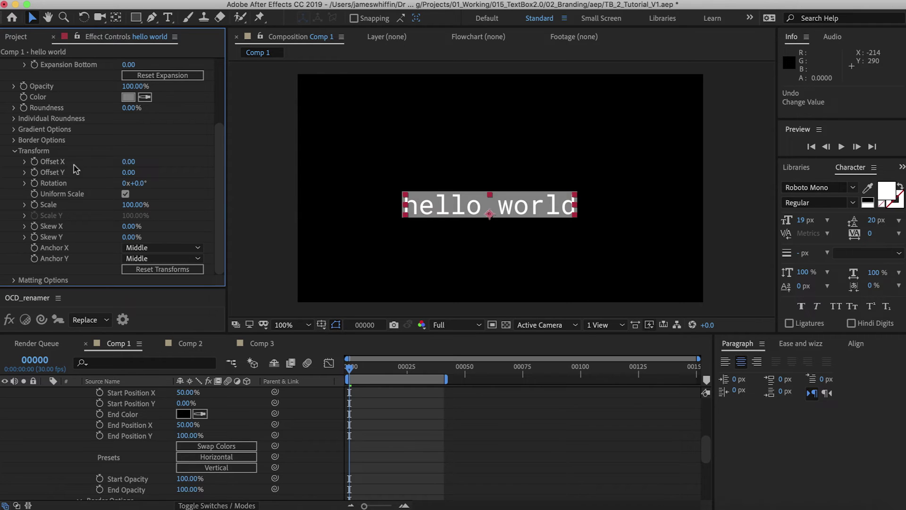
pyautogui.moveTo(123, 161); pyautogui.dragTo(69, 162)
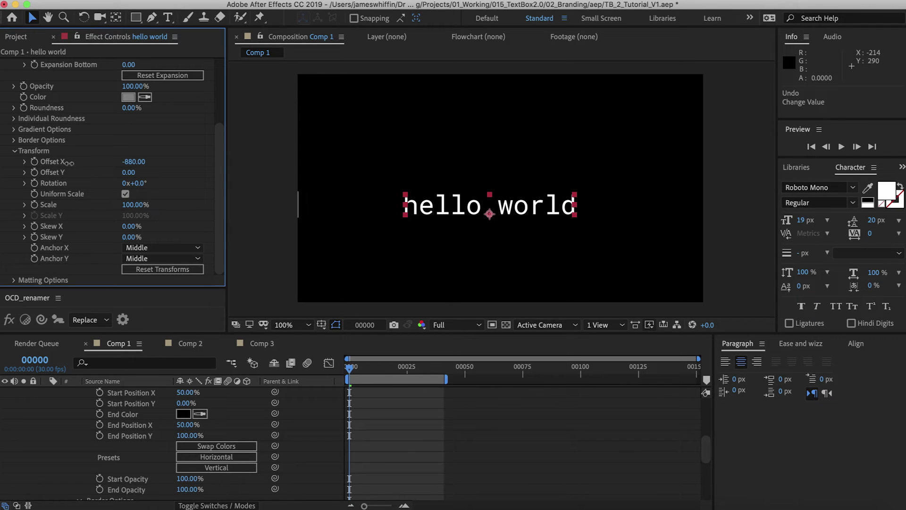
pyautogui.click(34, 161)
pyautogui.hotkey('shift', 'End')
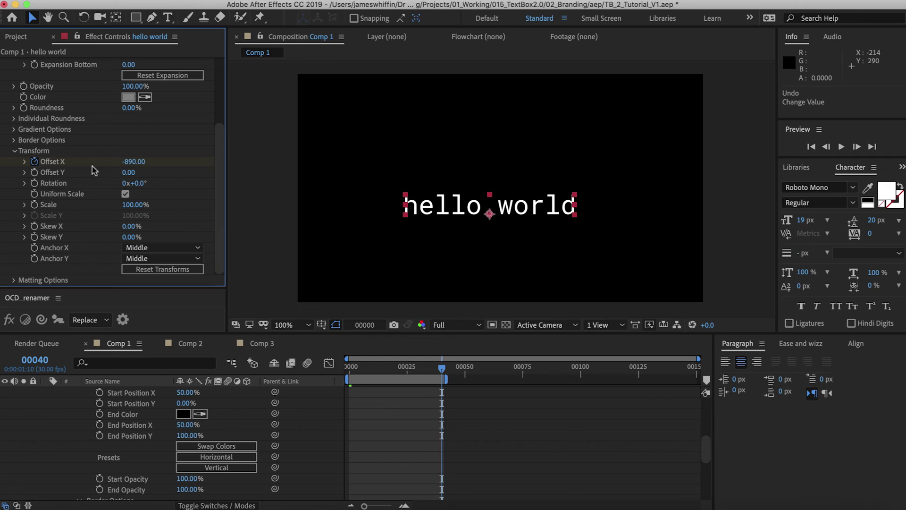
pyautogui.click(130, 162)
pyautogui.write('0')
pyautogui.press('Return')
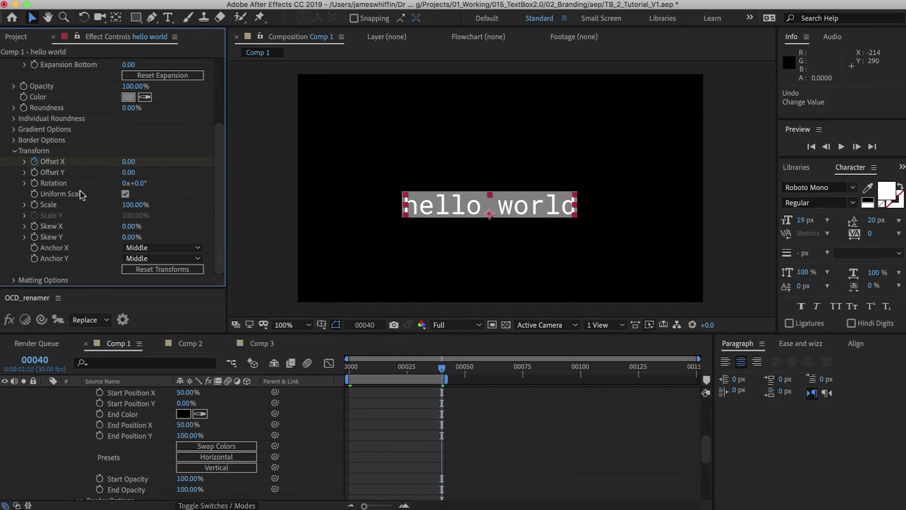
pyautogui.press('space')
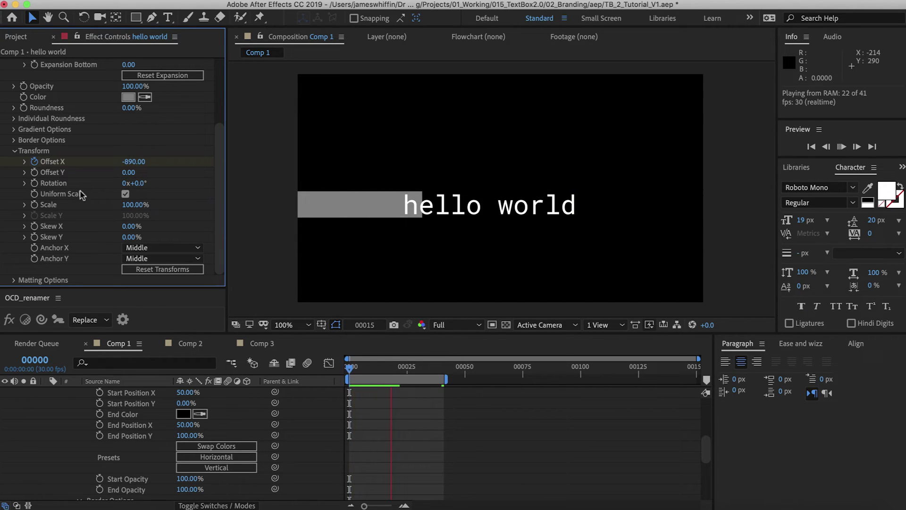
# Turn on motion blur for the "hello world" layer and for the composition.
pyautogui.scroll(6, 196, 397)
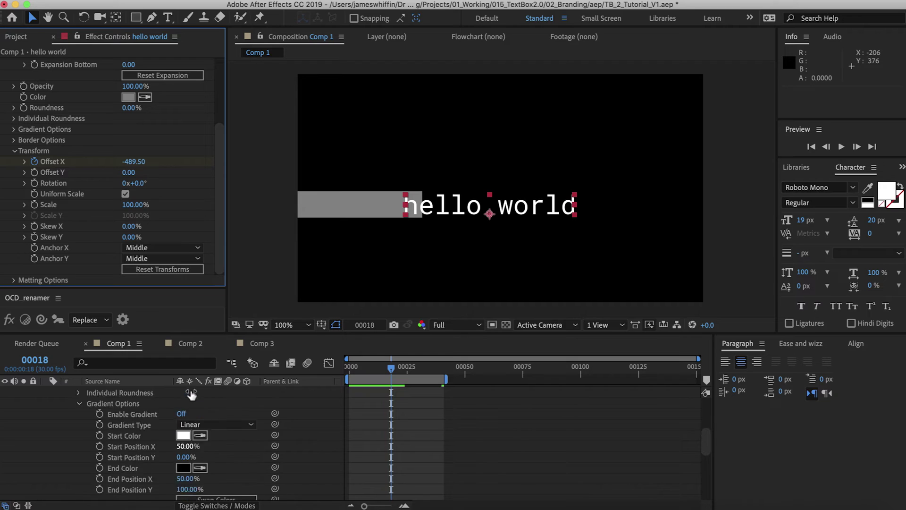
pyautogui.click(227, 393)
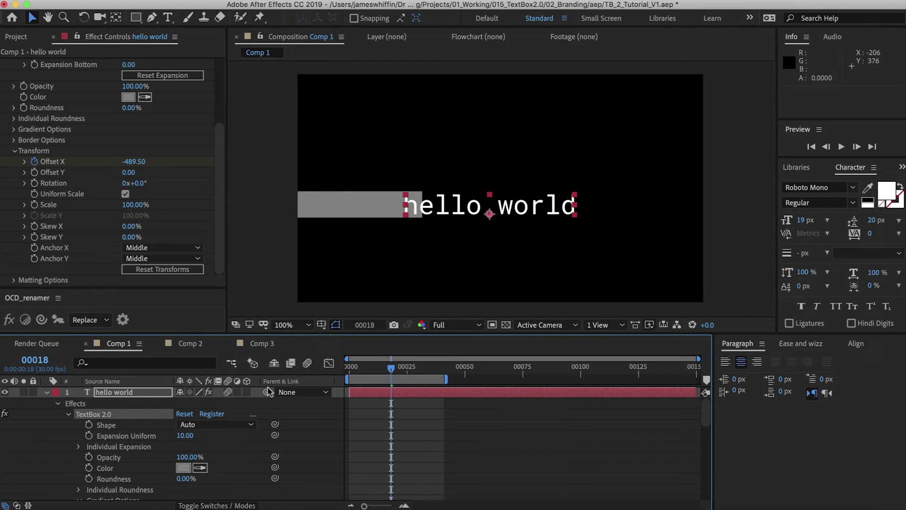
pyautogui.click(307, 364)
# Open Comp 1's motion blur settings and lower the Shutter Angle to 0°.
pyautogui.press('super+k')
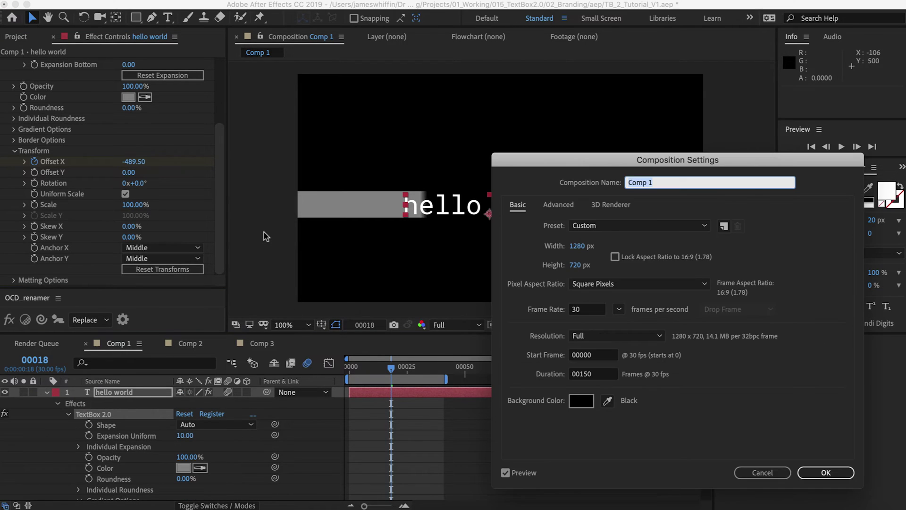
pyautogui.click(557, 206)
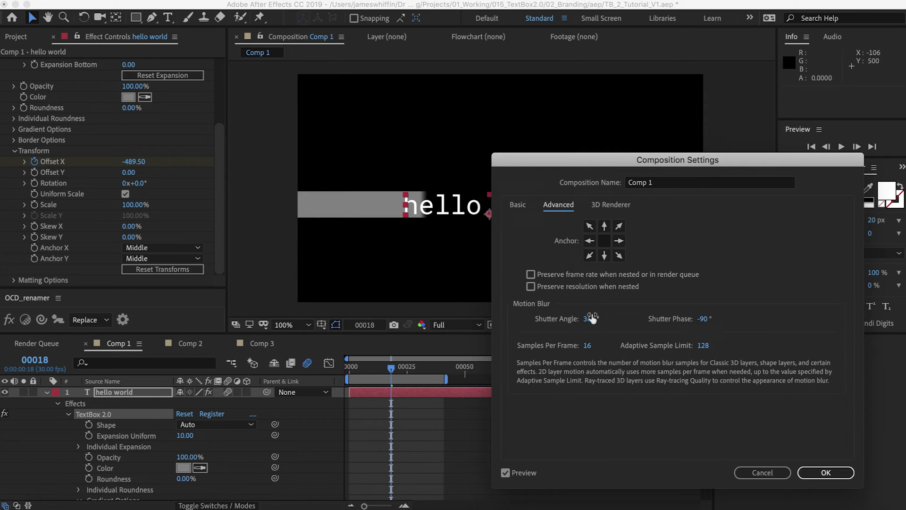
pyautogui.click(589, 319)
pyautogui.write('180')
pyautogui.click(523, 334)
pyautogui.moveTo(589, 325); pyautogui.dragTo(555, 330)
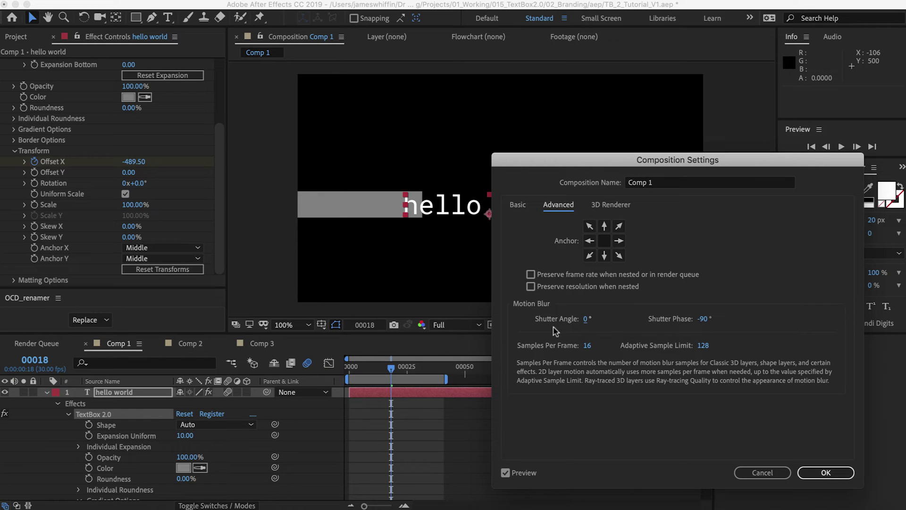
# Try a Shutter Angle of 720°, set it to 180° and apply the composition settings.
pyautogui.click(585, 320)
pyautogui.write('720')
pyautogui.press('BackSpace')
pyautogui.press('BackSpace')
pyautogui.press('BackSpace')
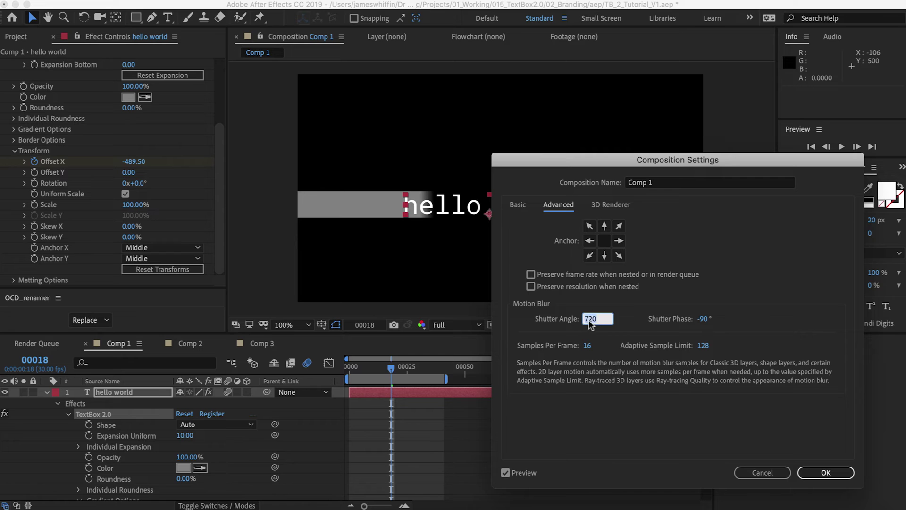
pyautogui.write('180')
pyautogui.press('Return')
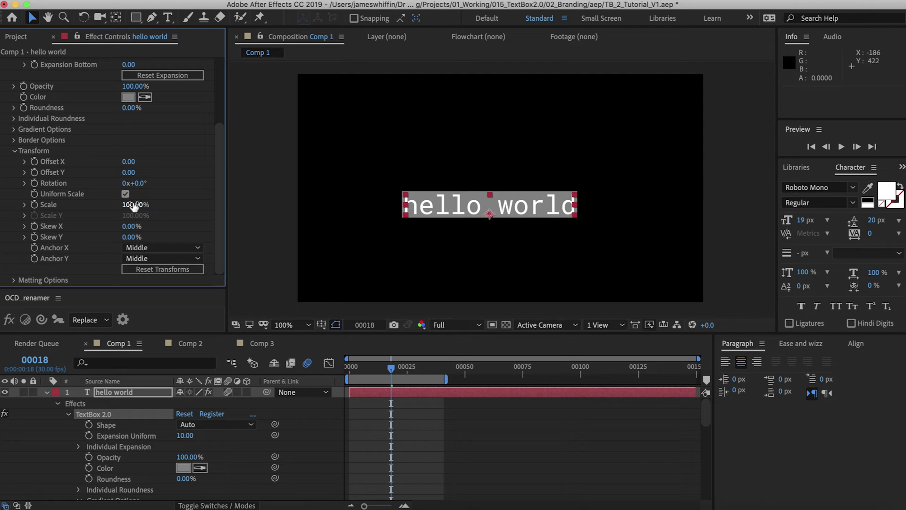
# Undo a trial rotation of the box and move the layer's anchor point to the composition's upper-left area with the Pan Behind tool.
pyautogui.moveTo(137, 186)
pyautogui.mouseDown()
pyautogui.moveTo(160, 192)
pyautogui.moveTo(145, 193)
pyautogui.mouseUp()
pyautogui.press('super+z')
pyautogui.press('y')
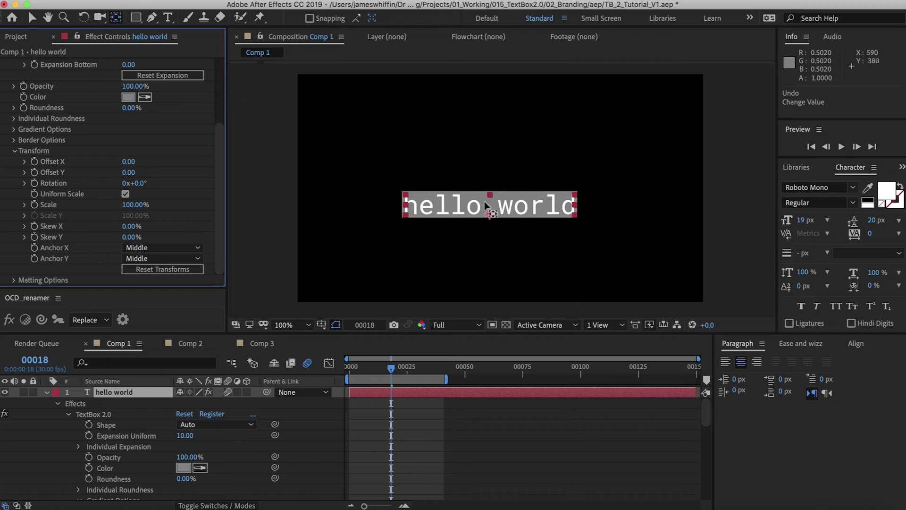
pyautogui.moveTo(489, 214); pyautogui.dragTo(339, 107)
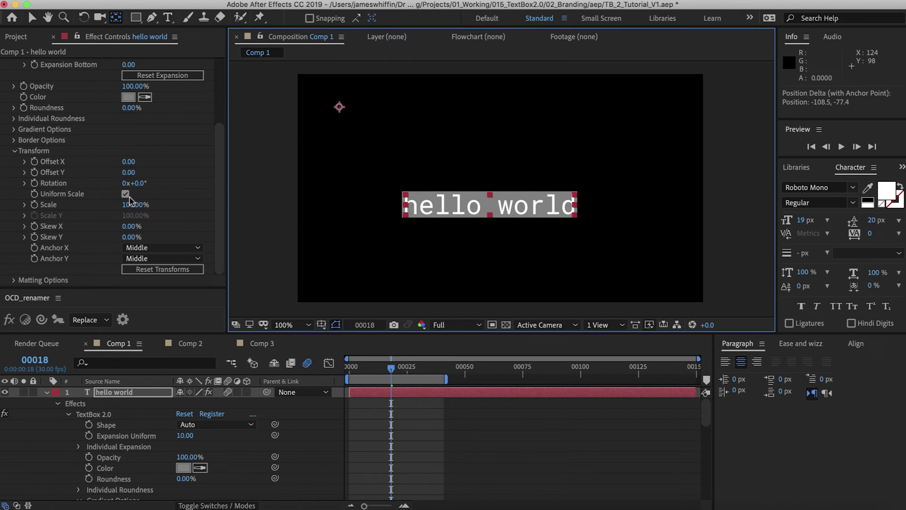
# Try rotating the box by 36° and check the available Anchor X and Anchor Y options.
pyautogui.moveTo(136, 183); pyautogui.dragTo(141, 184)
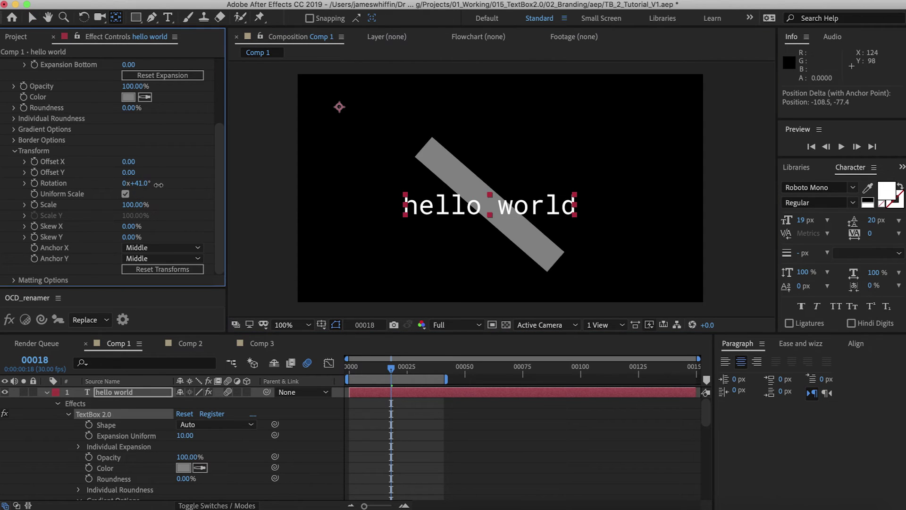
pyautogui.click(136, 248)
pyautogui.click(115, 249)
pyautogui.click(124, 258)
pyautogui.click(104, 259)
pyautogui.press('super+z')
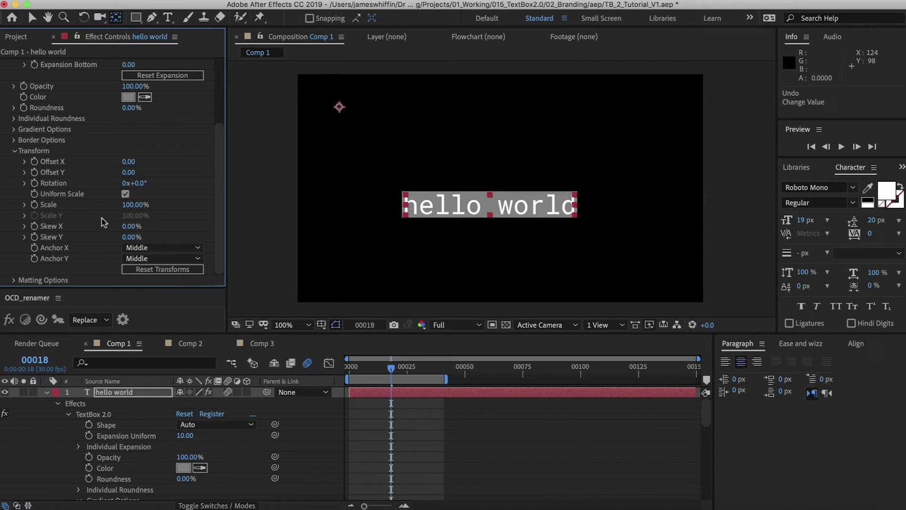
# Try scaling the box uniformly to about 120% and increasing its uniform expansion, undoing each change.
pyautogui.moveTo(131, 204); pyautogui.dragTo(210, 212)
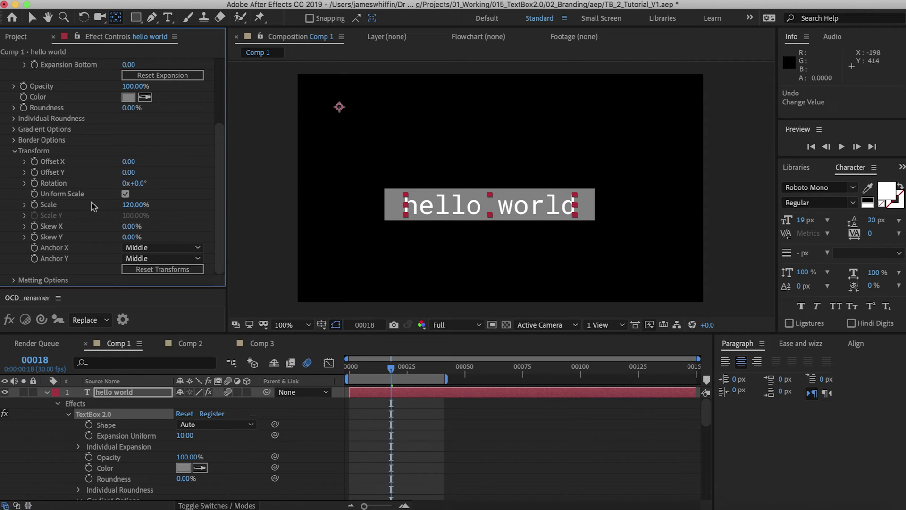
pyautogui.press('super+z')
pyautogui.scroll(5, 52, 204)
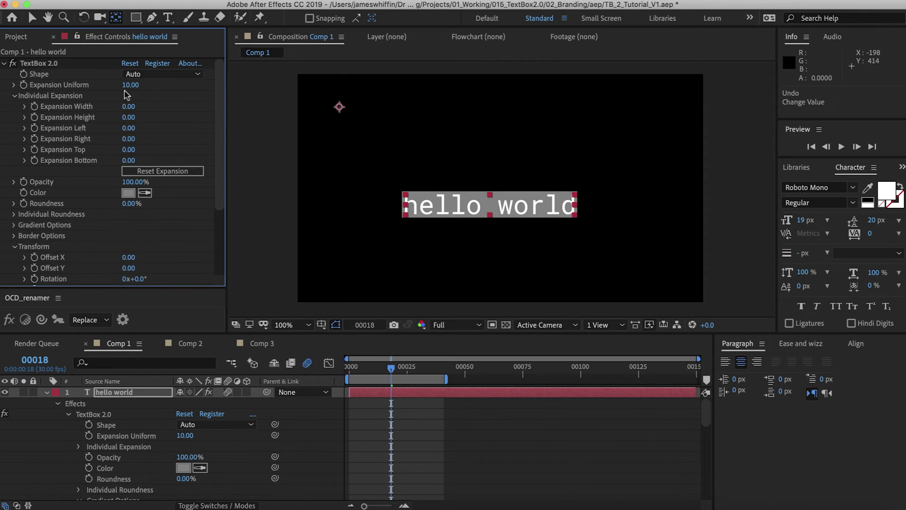
pyautogui.moveTo(130, 85); pyautogui.dragTo(215, 103)
pyautogui.press('super+z')
# Enable Matte Text to Fill in the Matting Options and preview the Offset X animation.
pyautogui.scroll(-4, 143, 146)
pyautogui.press('space')
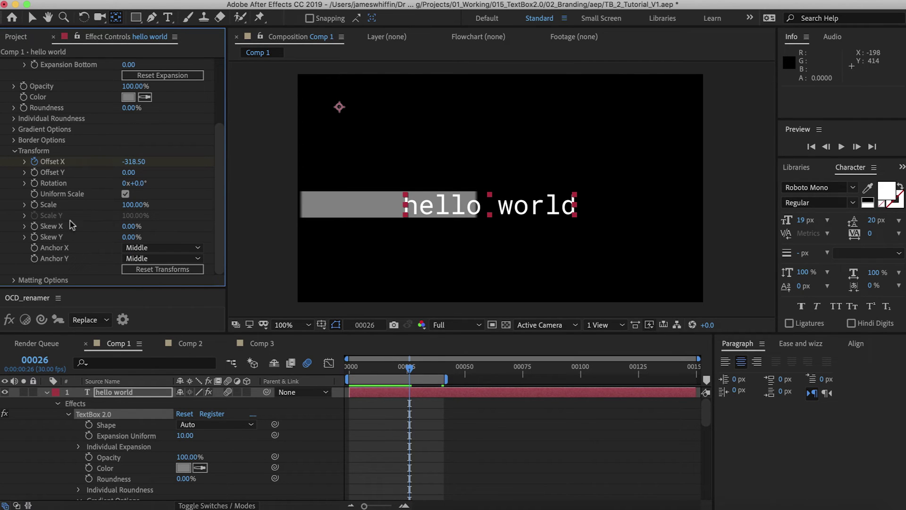
pyautogui.click(15, 280)
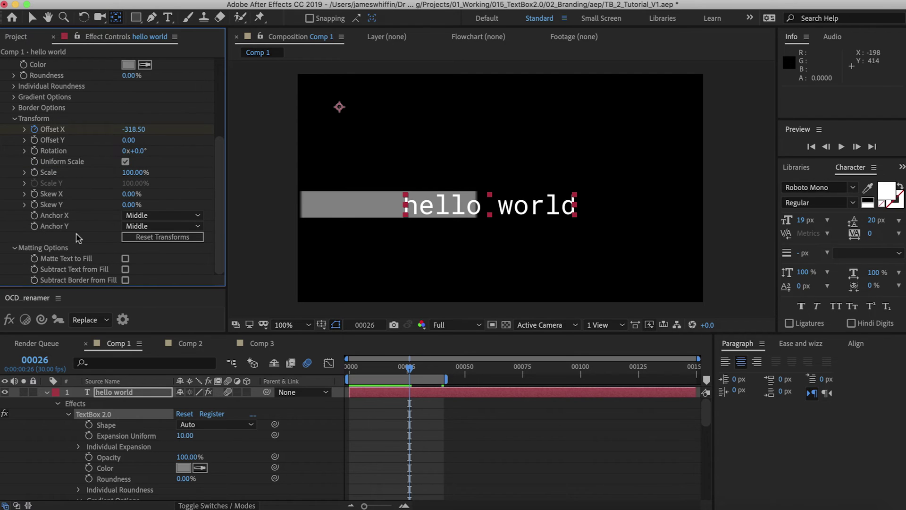
pyautogui.click(125, 259)
pyautogui.press('space')
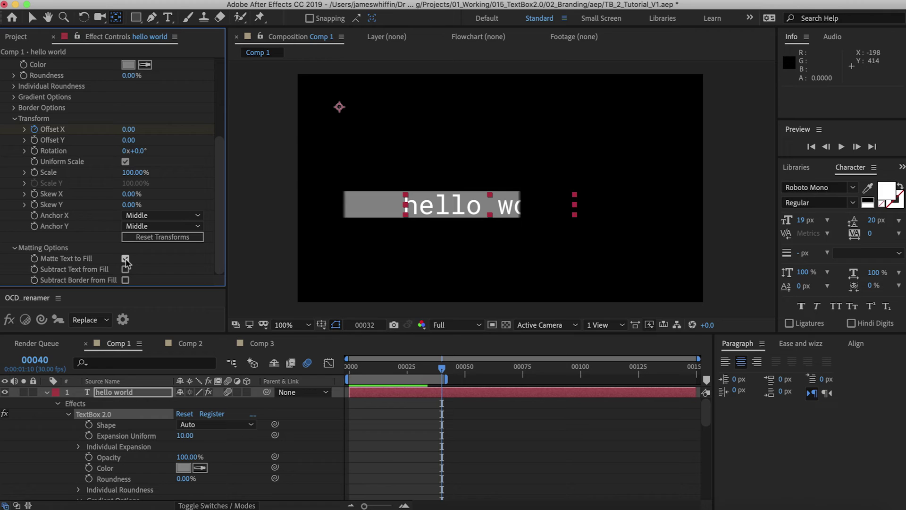
pyautogui.press('space')
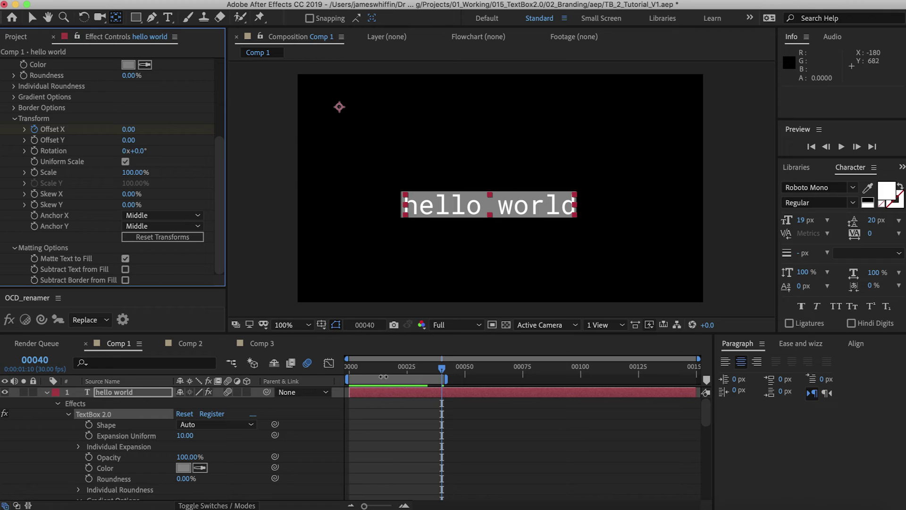
# Subtract both the text and the border from the fill and enable the box's border.
pyautogui.click(125, 269)
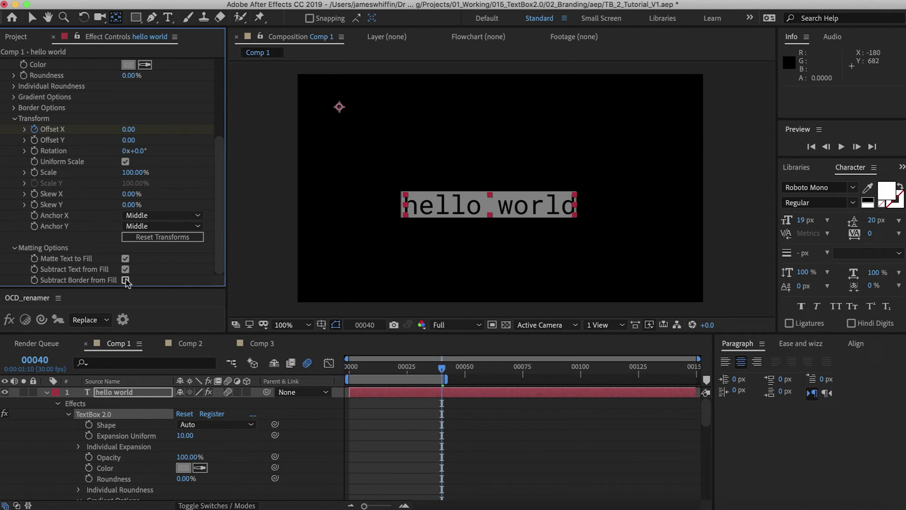
pyautogui.click(126, 280)
pyautogui.press('.')
pyautogui.click(15, 108)
pyautogui.click(125, 118)
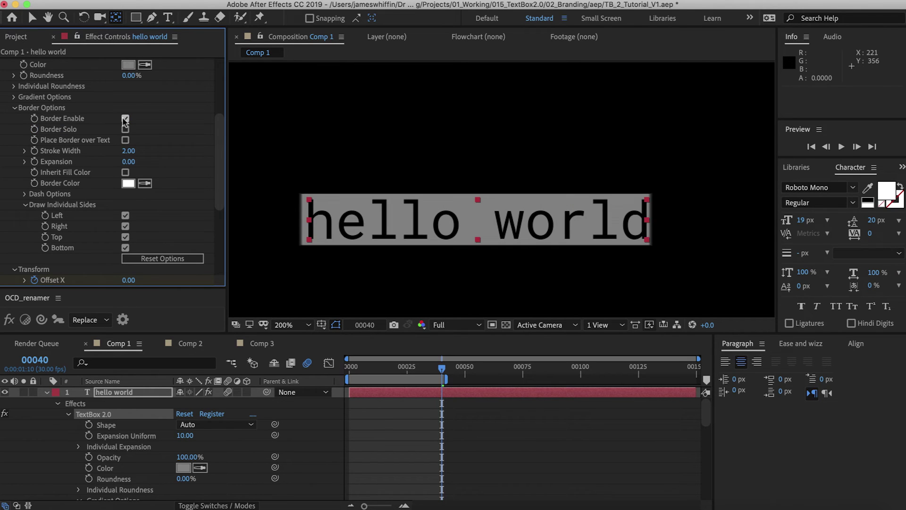
# Set the border's Expansion to about -4.5 and increase the box's uniform expansion.
pyautogui.moveTo(129, 162); pyautogui.dragTo(98, 162)
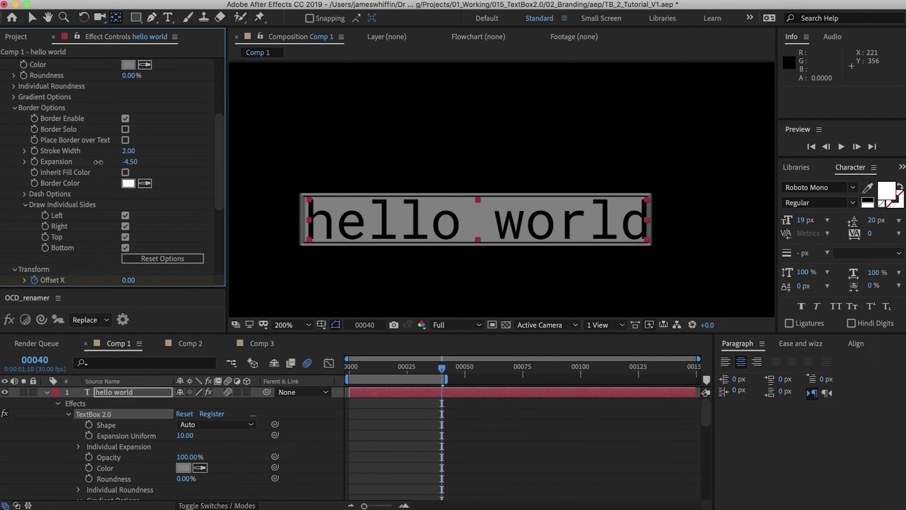
pyautogui.scroll(5, 109, 159)
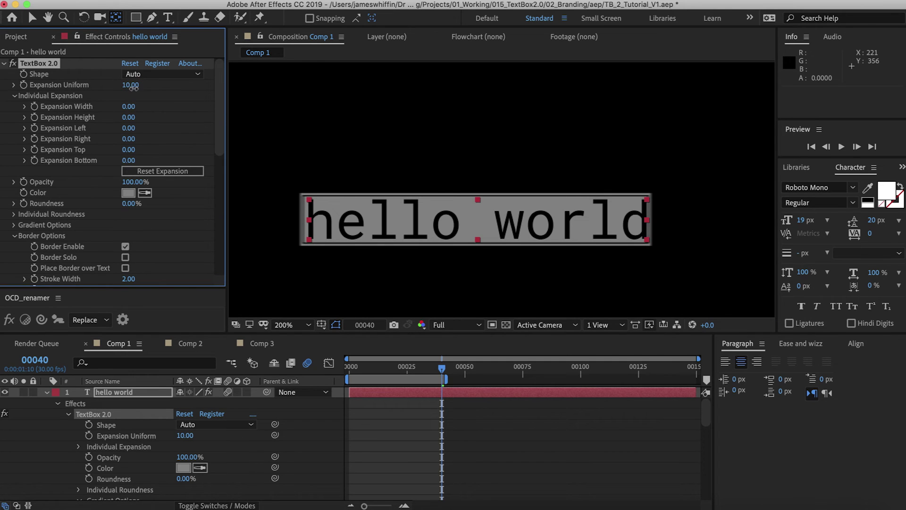
pyautogui.moveTo(131, 87); pyautogui.dragTo(142, 87)
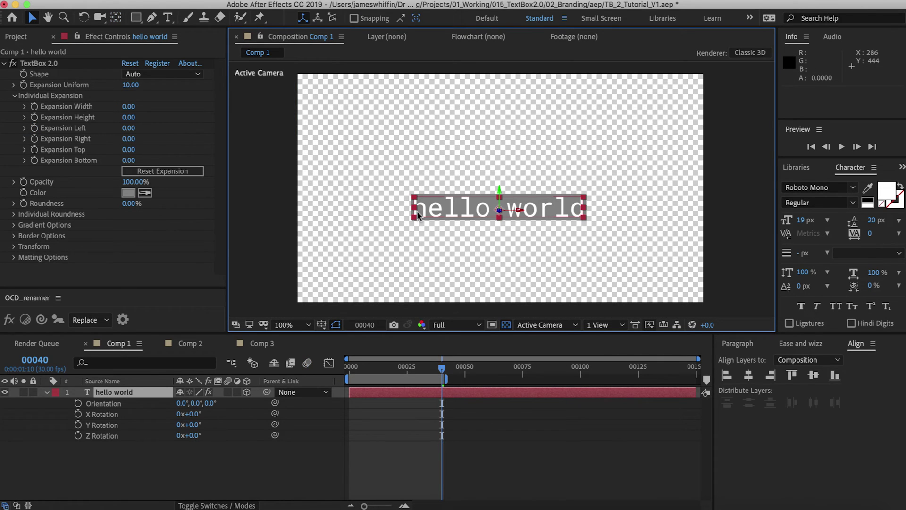
# Move the 3D "hello world" layer to about 616.4, 471.9 and try shifting its Z position to about 150.
pyautogui.moveTo(417, 210); pyautogui.dragTo(431, 226)
pyautogui.press('p')
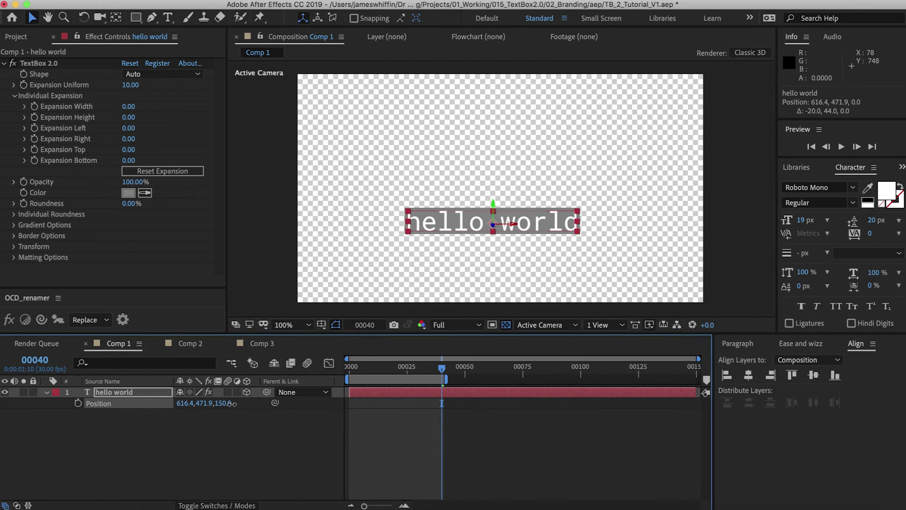
pyautogui.moveTo(222, 406); pyautogui.dragTo(260, 404)
pyautogui.press('super+z')
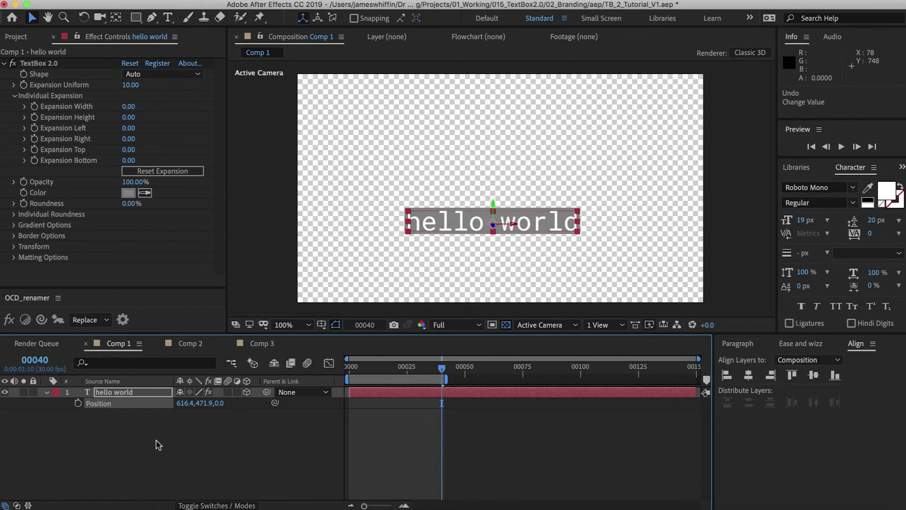
# Try rotating the layer about its Y axis, undo that and set its Z Rotation to -30°.
pyautogui.press('r')
pyautogui.moveTo(189, 425); pyautogui.dragTo(221, 414)
pyautogui.press('super+z')
pyautogui.press('super+z')
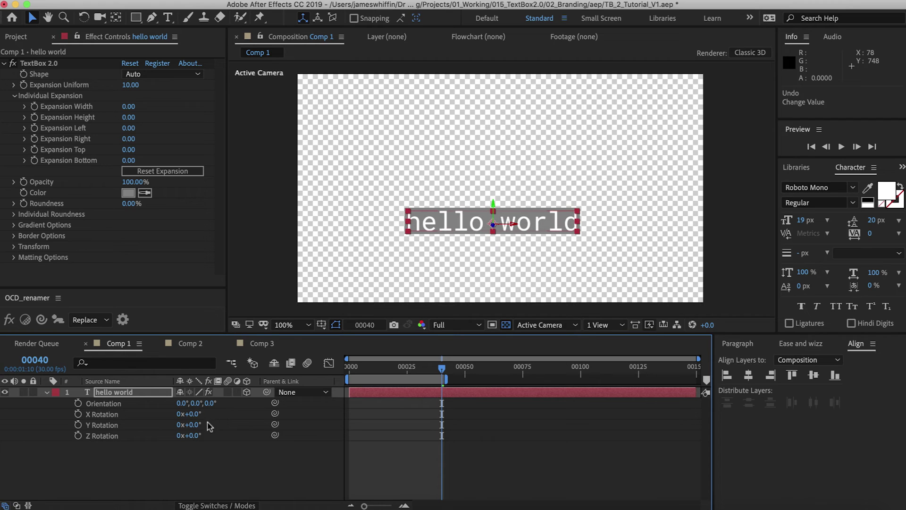
pyautogui.moveTo(192, 435)
pyautogui.mouseDown()
pyautogui.moveTo(210, 435)
pyautogui.moveTo(184, 445)
pyautogui.mouseUp()
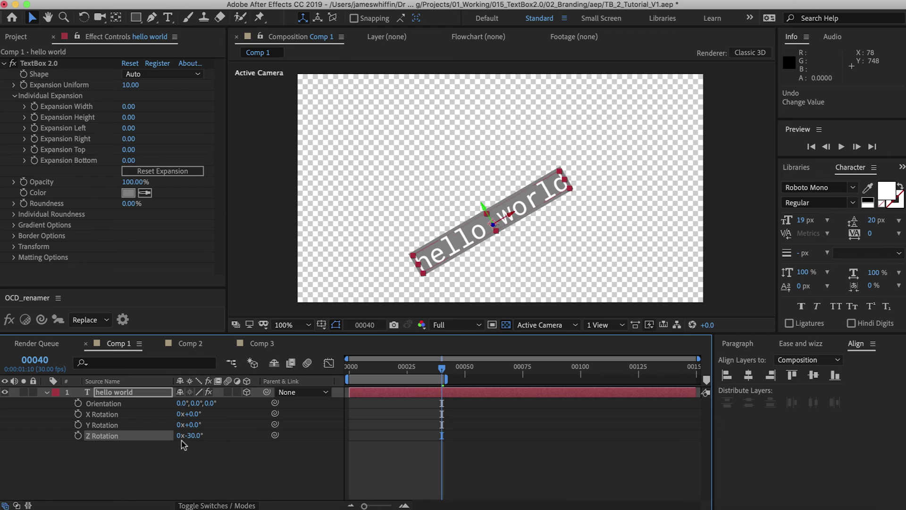
# Turn off the TextBox 2.0 effect and apply the "textbox" effect to the layer for comparison.
pyautogui.click(13, 63)
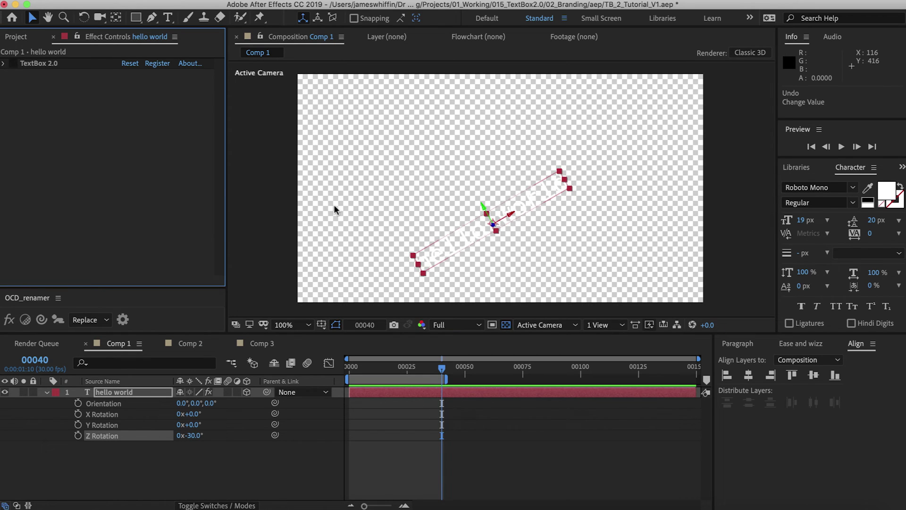
pyautogui.hotkey('ctrl', 'space')
pyautogui.write('textbox')
pyautogui.press('Return')
# Set the layer's Z Rotation to 28° and swap the added textbox effect back for TextBox 2.0.
pyautogui.moveTo(190, 445); pyautogui.dragTo(225, 447)
pyautogui.click(43, 74)
pyautogui.press('Delete')
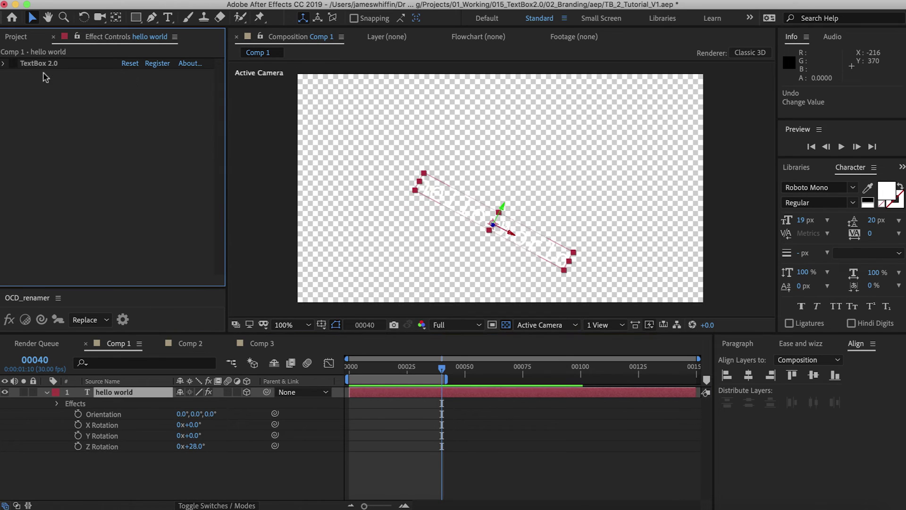
pyautogui.click(301, 193)
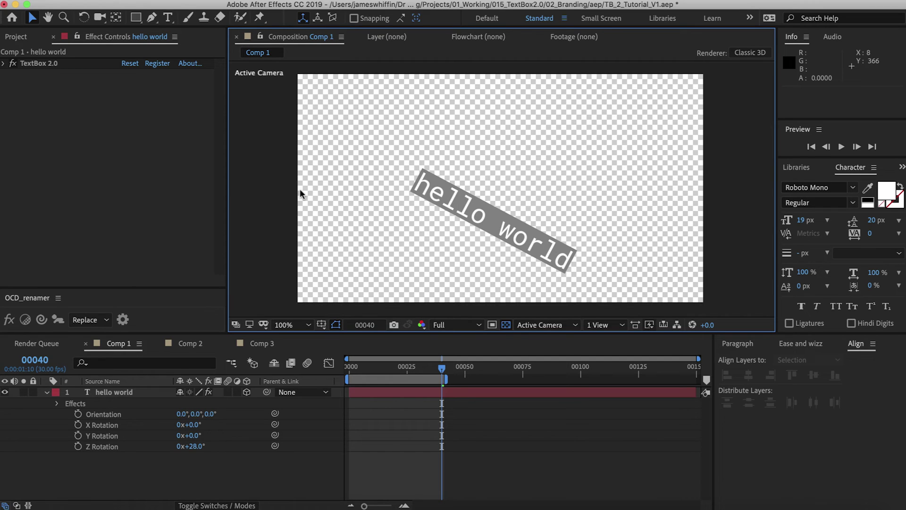
pyautogui.click(437, 199)
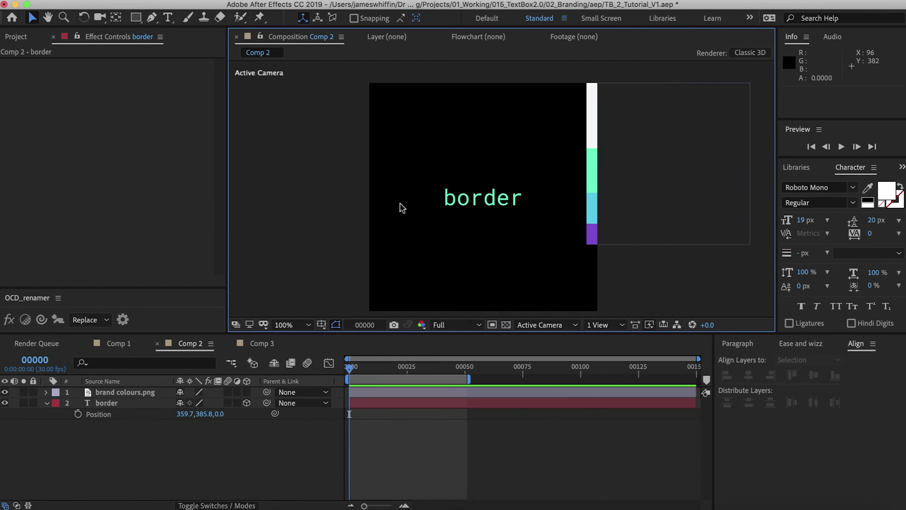
# Apply the TextBox 2.0 effect to the "border" text layer in Comp 2.
pyautogui.click(455, 193)
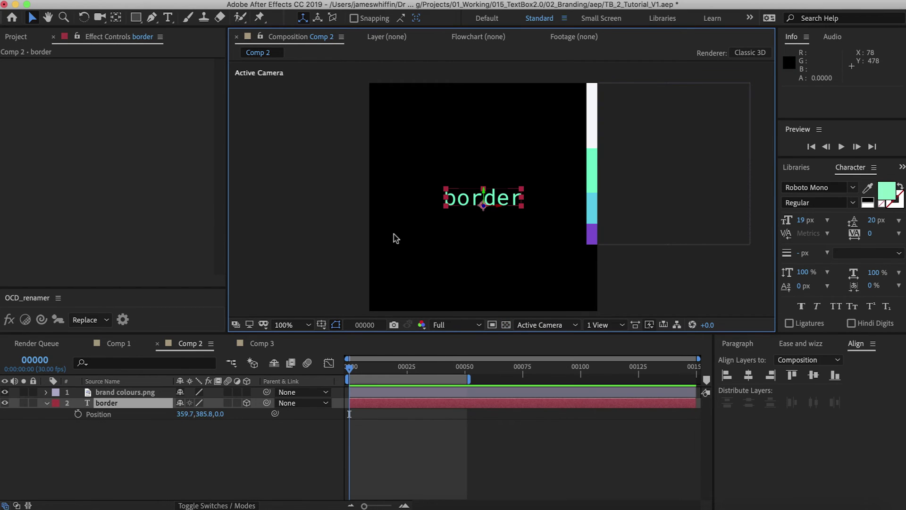
pyautogui.hotkey('ctrl', 'space')
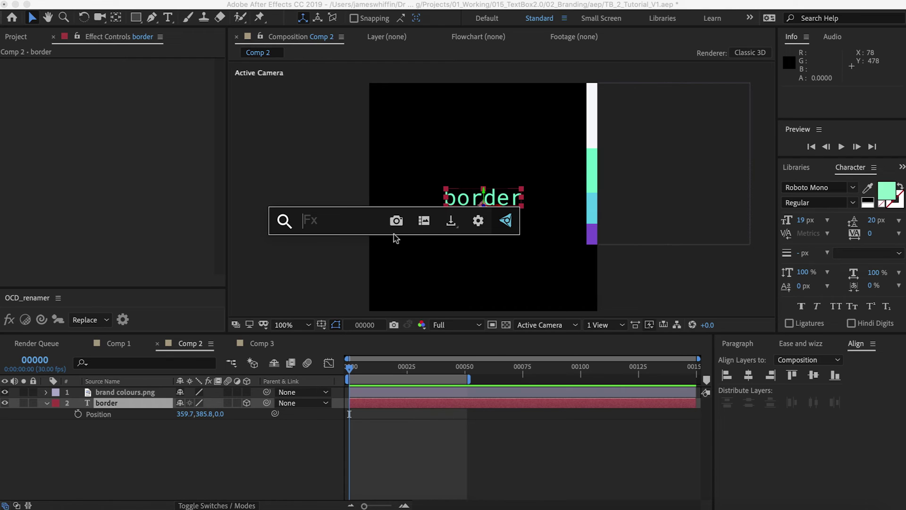
pyautogui.write('text')
pyautogui.press('Down')
pyautogui.press('Down')
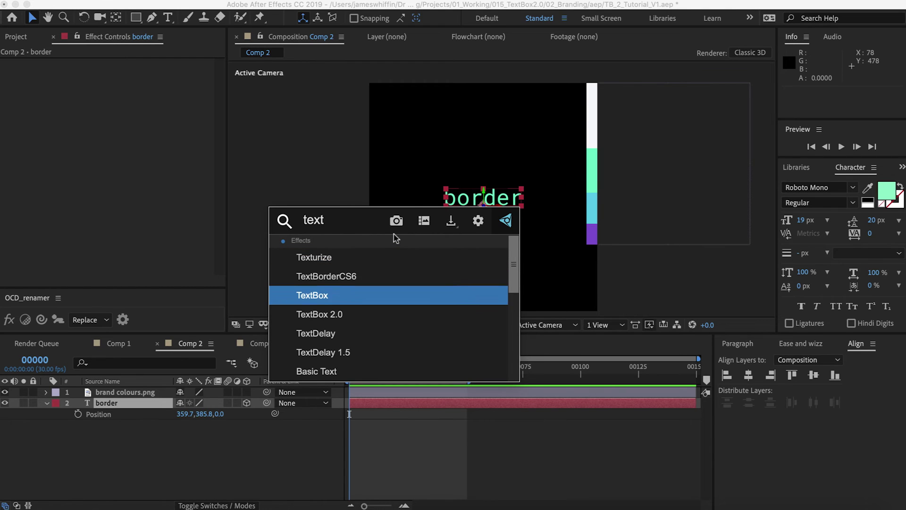
pyautogui.press('Return')
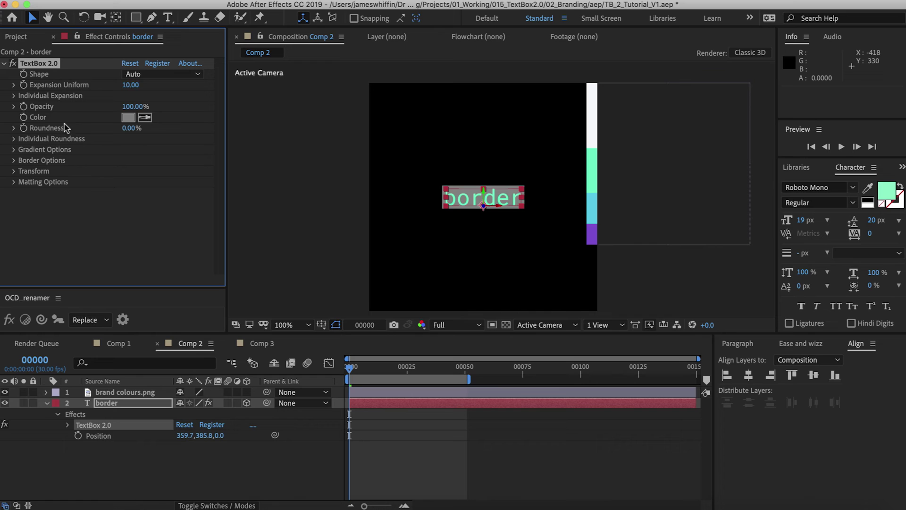
# Set the text box's Shape to Polygon with 6 sides.
pyautogui.click(198, 74)
pyautogui.click(139, 110)
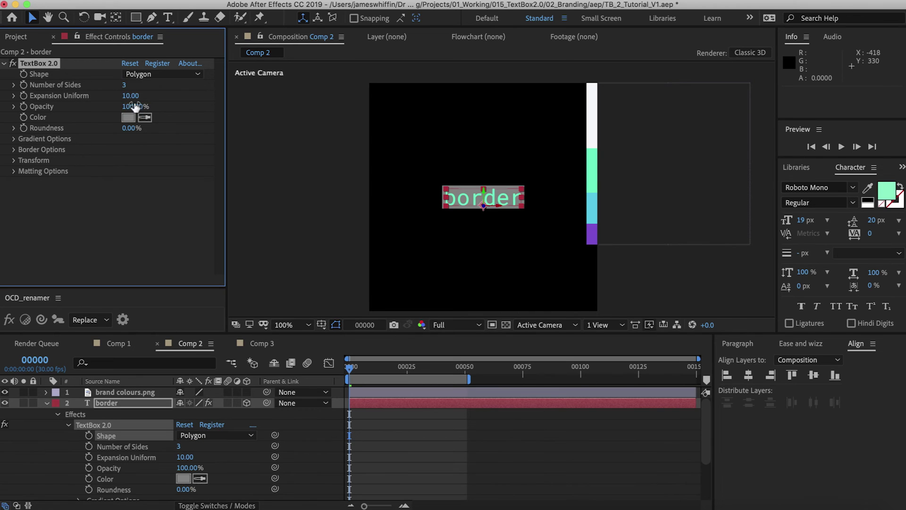
pyautogui.write('6')
pyautogui.press('Return')
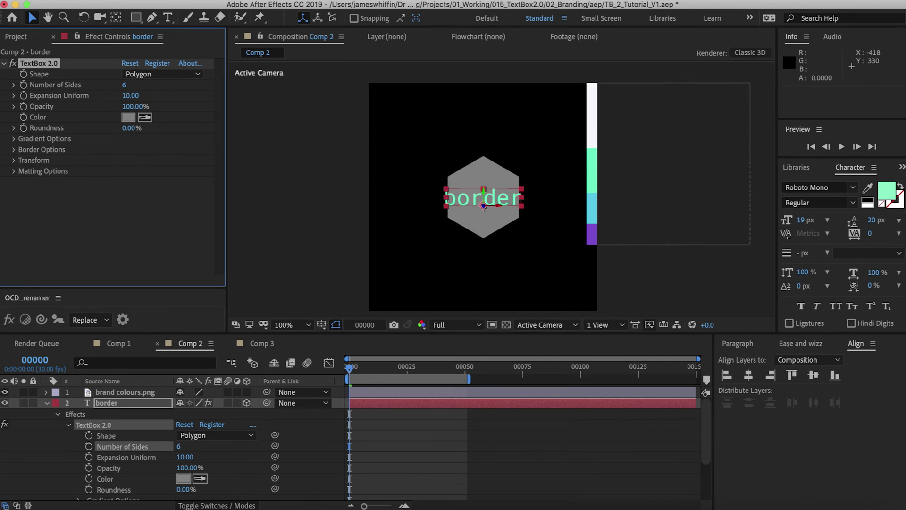
# Set the hexagon's Roundness to 41% and its fill color to black.
pyautogui.moveTo(126, 127); pyautogui.dragTo(141, 128)
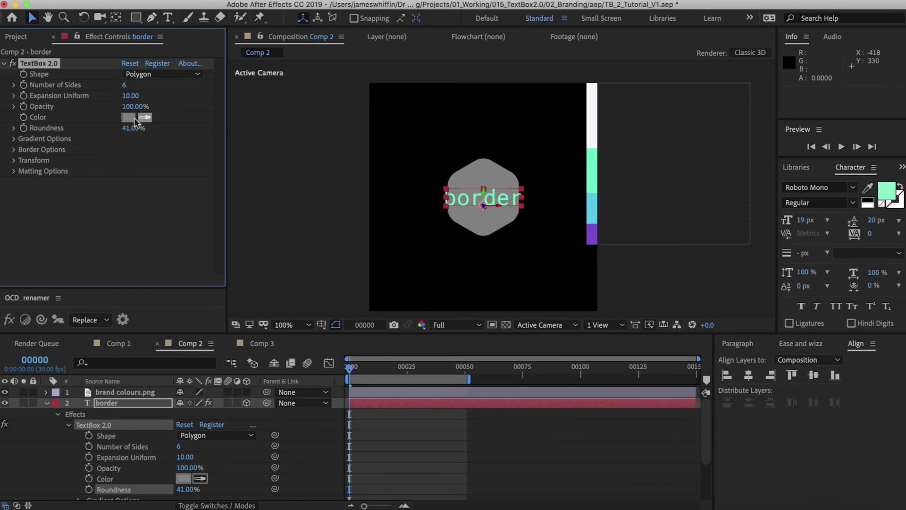
pyautogui.click(132, 119)
pyautogui.moveTo(193, 329); pyautogui.dragTo(50, 392)
pyautogui.press('Return')
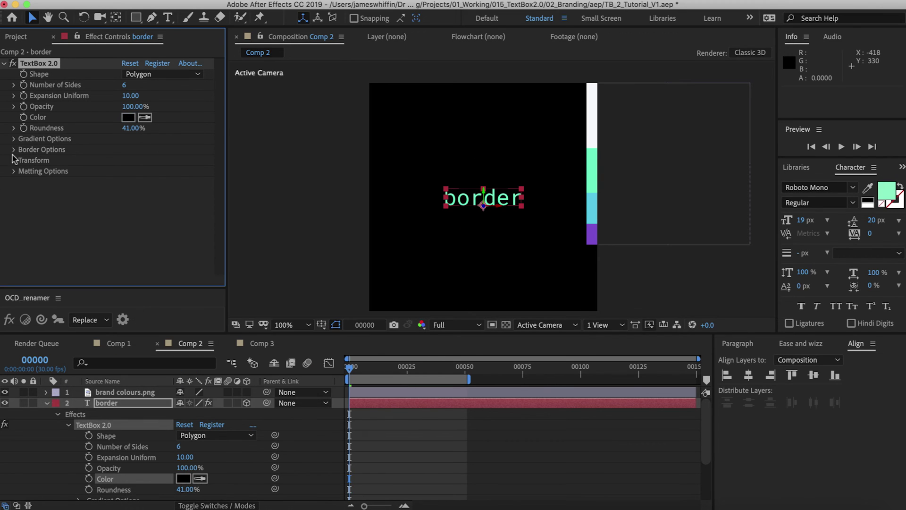
# Enable the hexagon's border, sample purple from the brand colours image for it and set Stroke Width to 15.
pyautogui.click(14, 149)
pyautogui.click(125, 161)
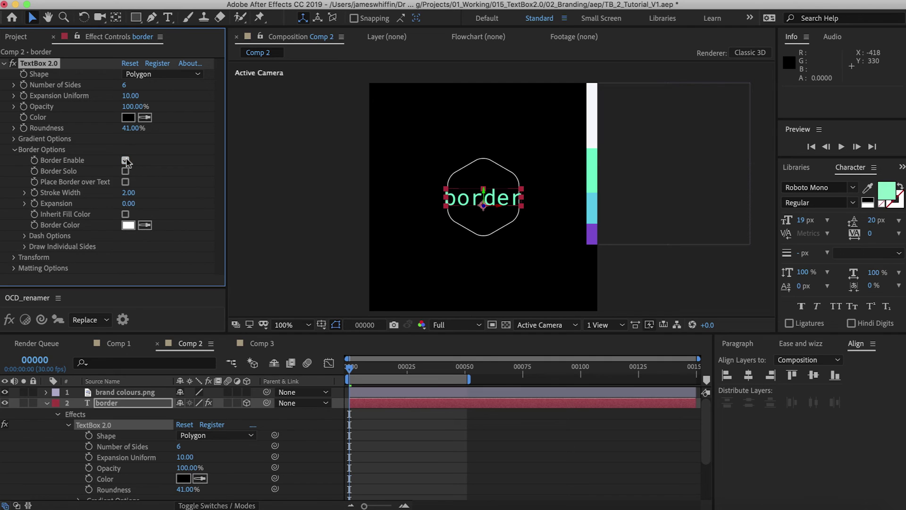
pyautogui.click(592, 230)
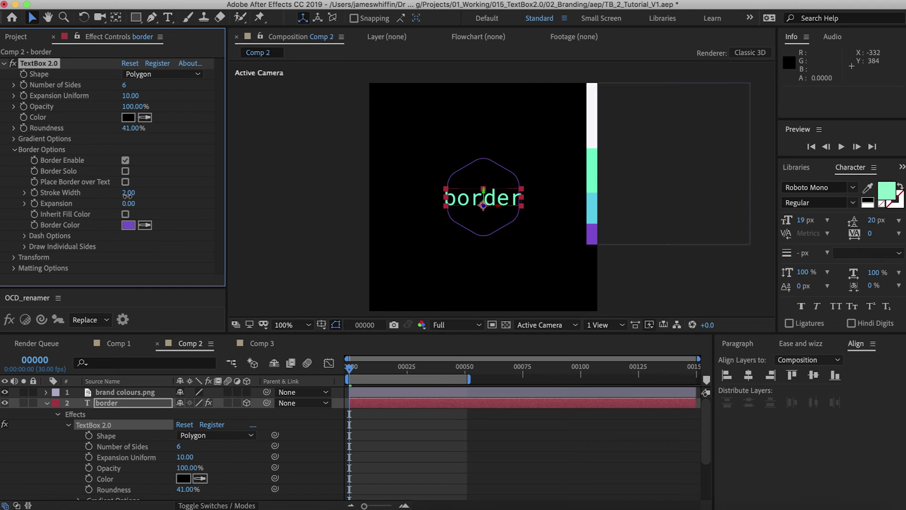
pyautogui.moveTo(127, 195); pyautogui.dragTo(135, 199)
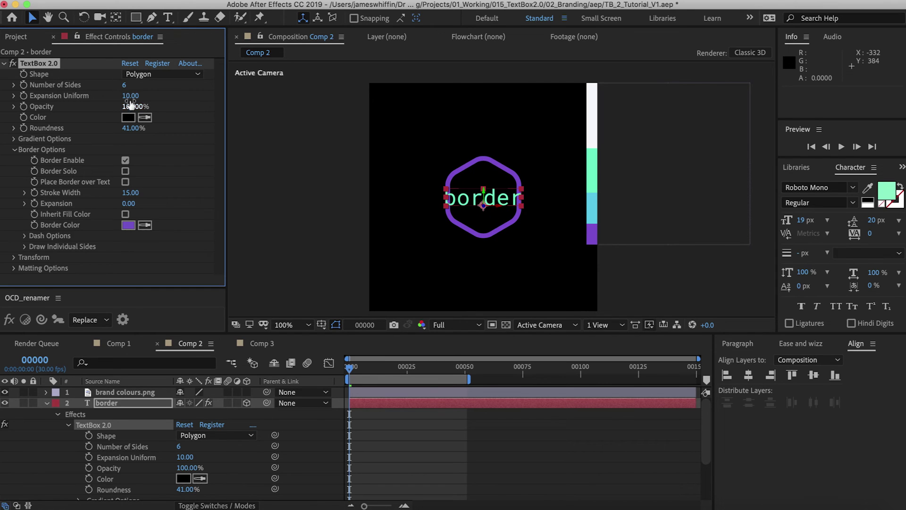
# Keyframe Expansion Uniform from -112.5 at frame 0 to 95 at frame 50.
pyautogui.moveTo(128, 102); pyautogui.dragTo(182, 100)
pyautogui.hotkey('shift', 'End')
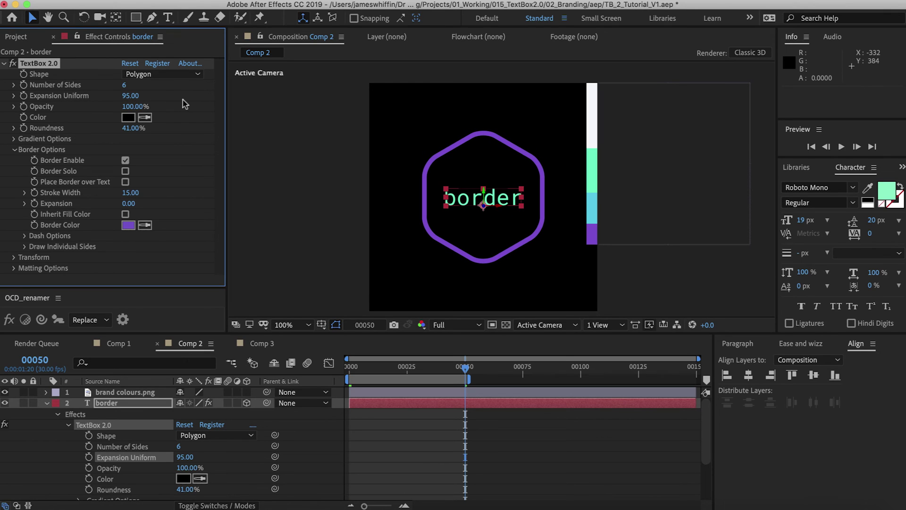
pyautogui.click(23, 96)
pyautogui.press('Home')
pyautogui.moveTo(129, 96); pyautogui.dragTo(32, 115)
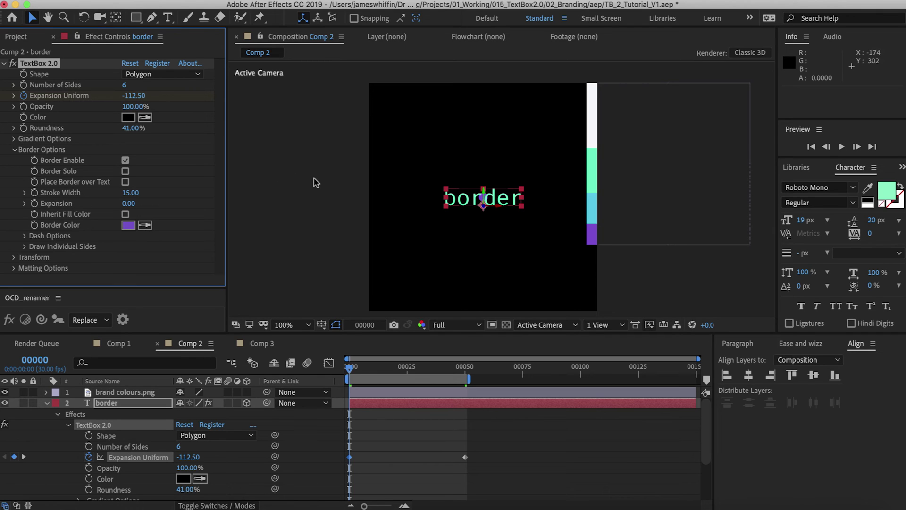
# Preview the hexagon's expansion animation and move to its ending keyframe.
pyautogui.press('k')
pyautogui.press('j')
pyautogui.press('space')
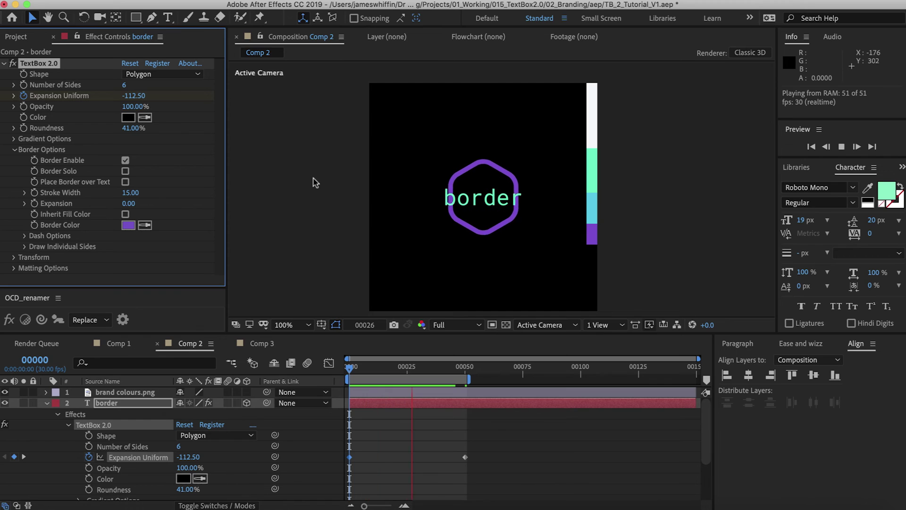
pyautogui.press('k')
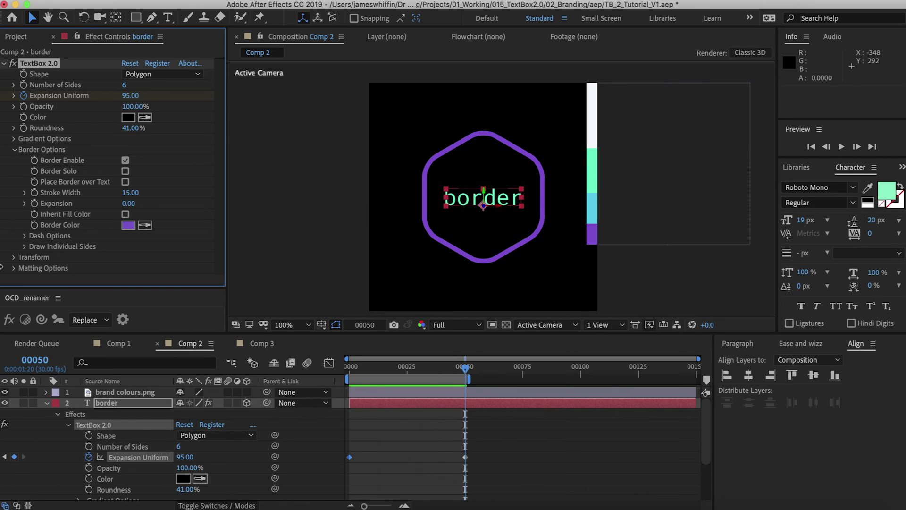
# Turn on Matte Text to Fill in the matting options and play back the text reveal.
pyautogui.click(13, 268)
pyautogui.click(125, 259)
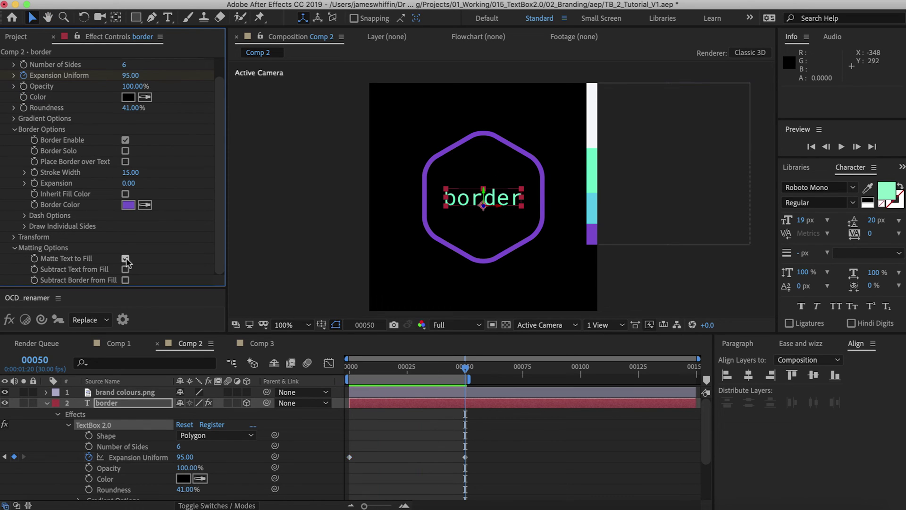
pyautogui.press('space')
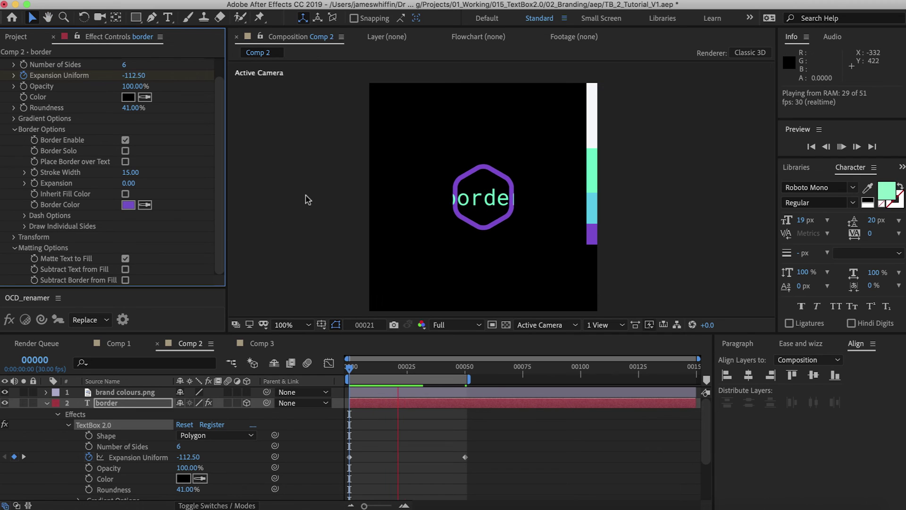
pyautogui.press('space')
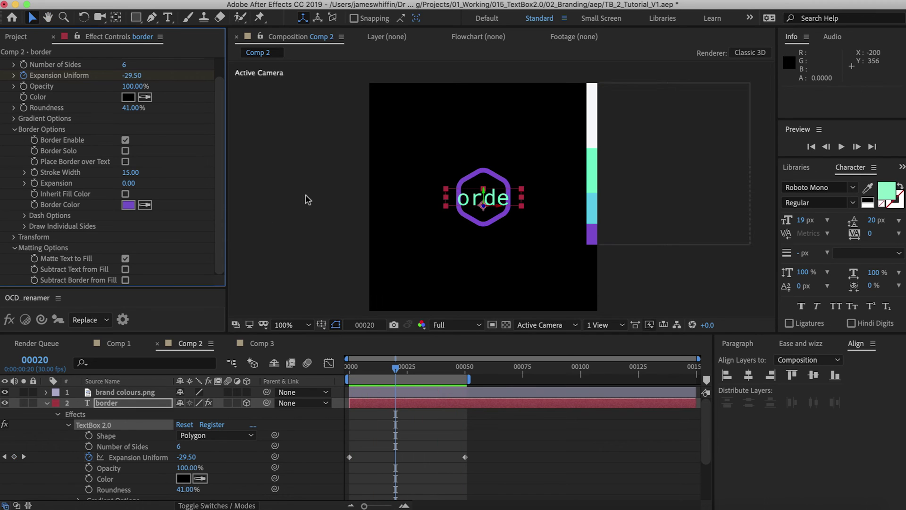
# Turn on Place Border over Text for the hexagon and play the animation from the start.
pyautogui.press('.')
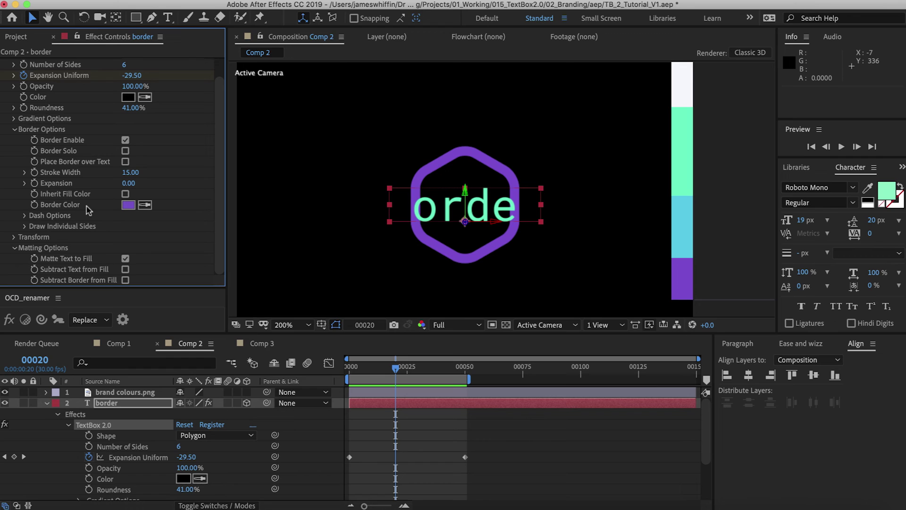
pyautogui.click(125, 162)
pyautogui.press(',')
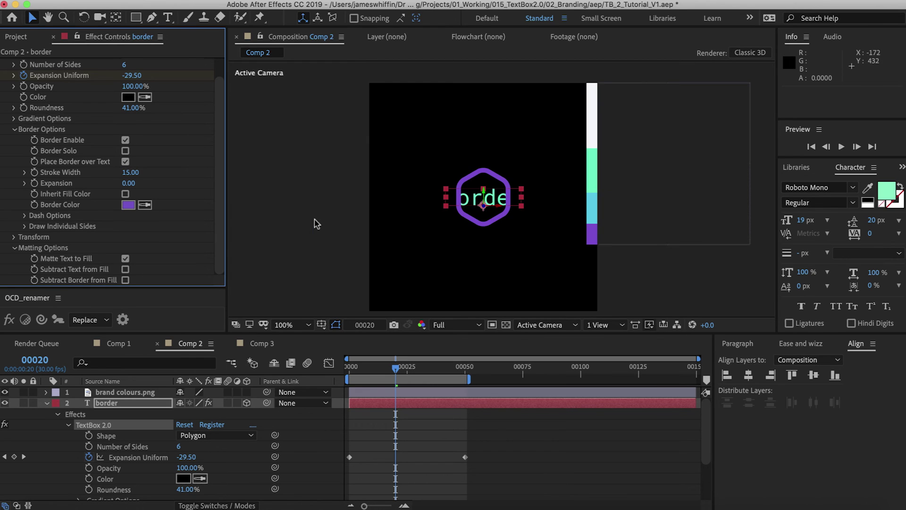
pyautogui.click(325, 217)
pyautogui.press('Home')
pyautogui.press('space')
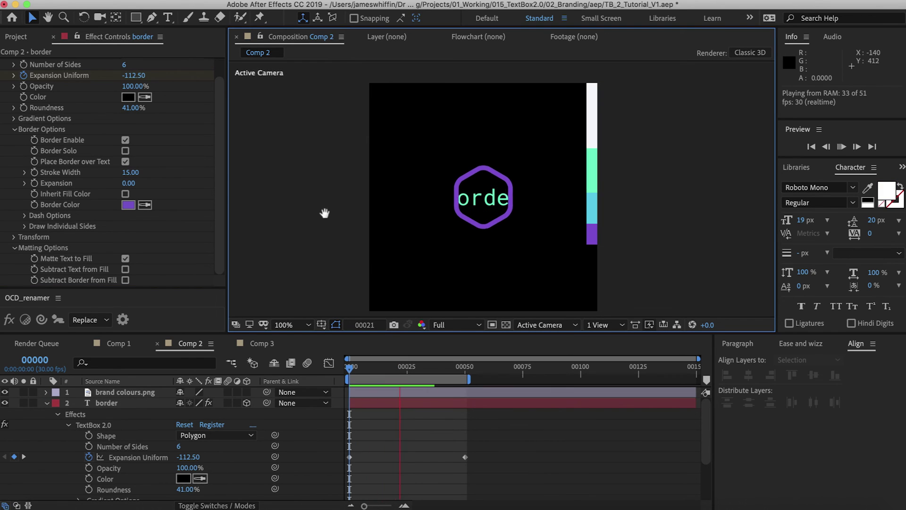
# Keyframe the "border" layer's Position so its Z value goes from -930 at frame 0 to 0 at frame 50.
pyautogui.click(104, 404)
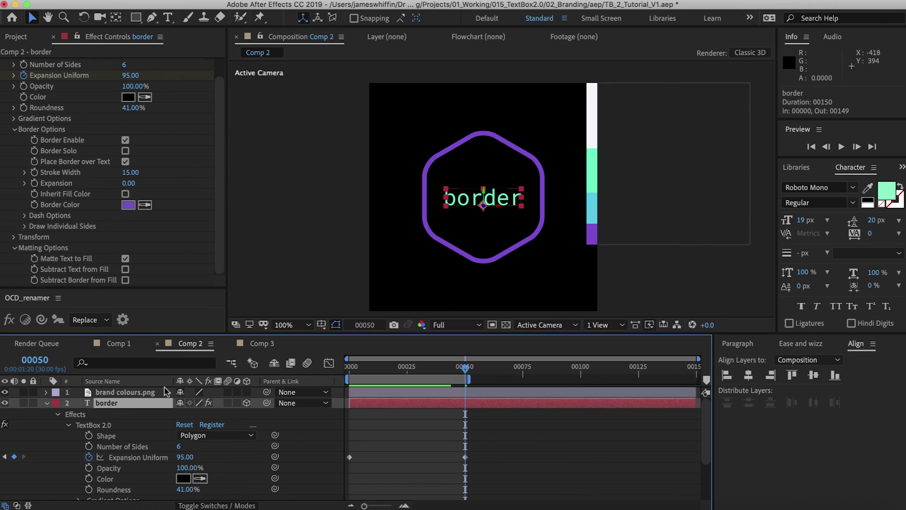
pyautogui.press('u')
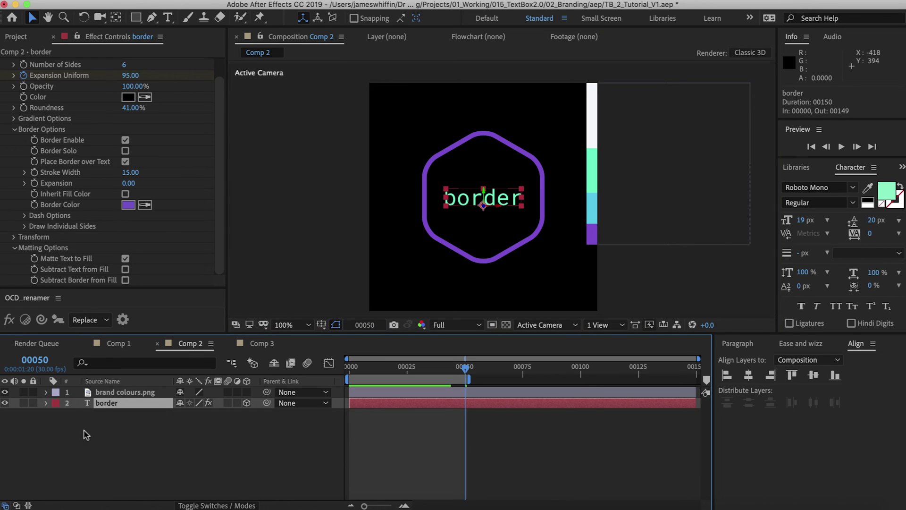
pyautogui.press('p')
pyautogui.click(78, 414)
pyautogui.press('Home')
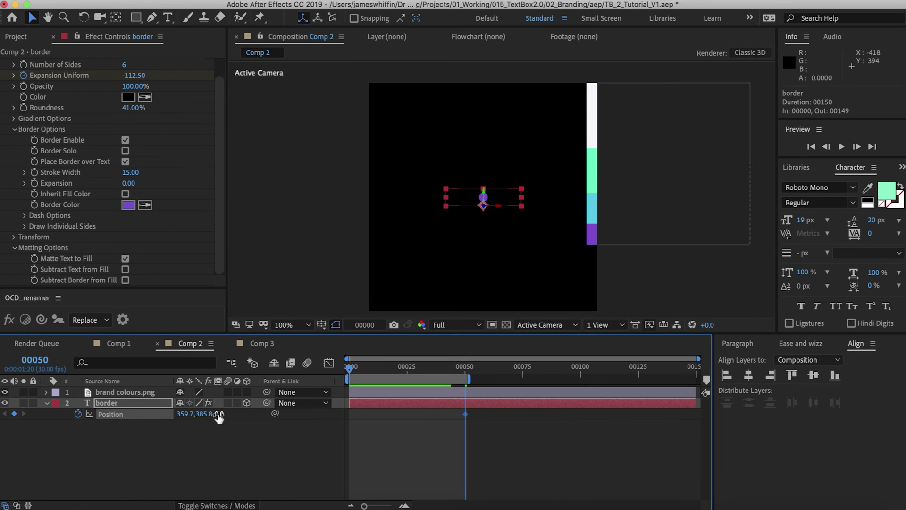
pyautogui.moveTo(239, 413); pyautogui.dragTo(82, 421)
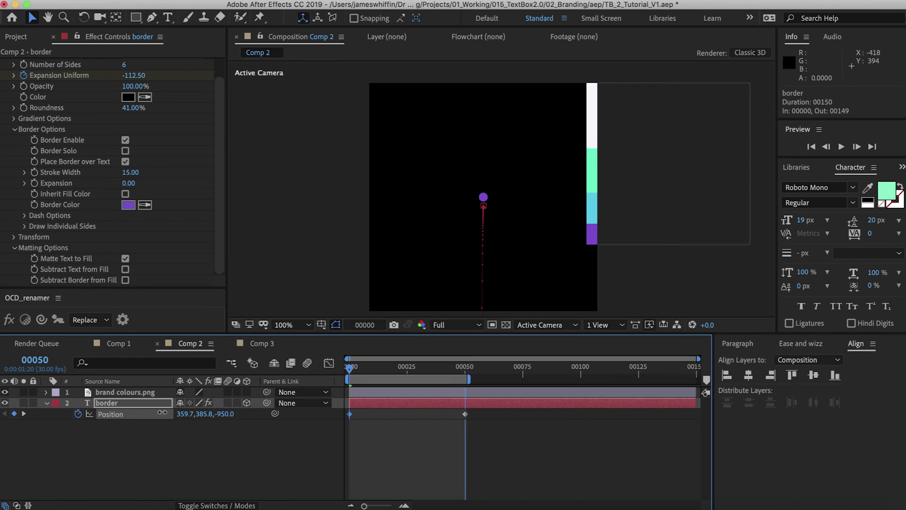
pyautogui.press('Home')
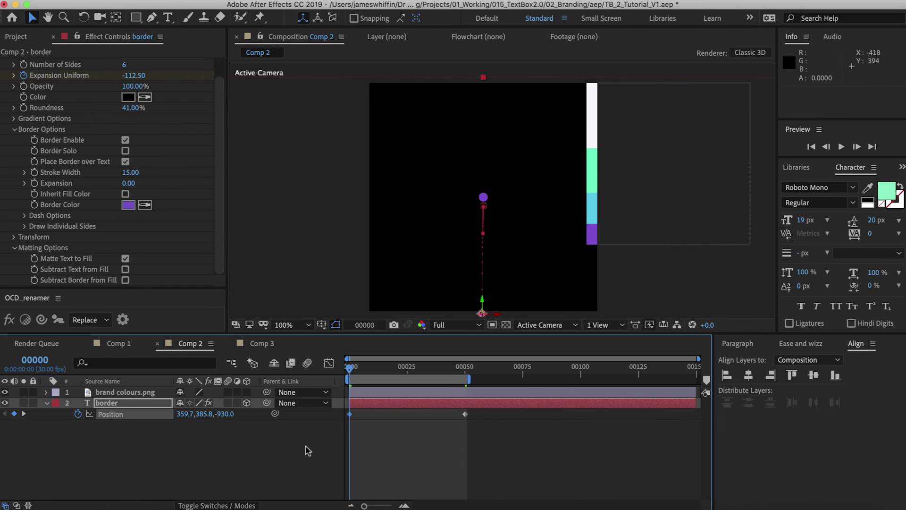
# Apply Expo Out easing to the Expansion Uniform and Position keyframes with Ease and Wizz, and preview the result.
pyautogui.press('u')
pyautogui.click(810, 344)
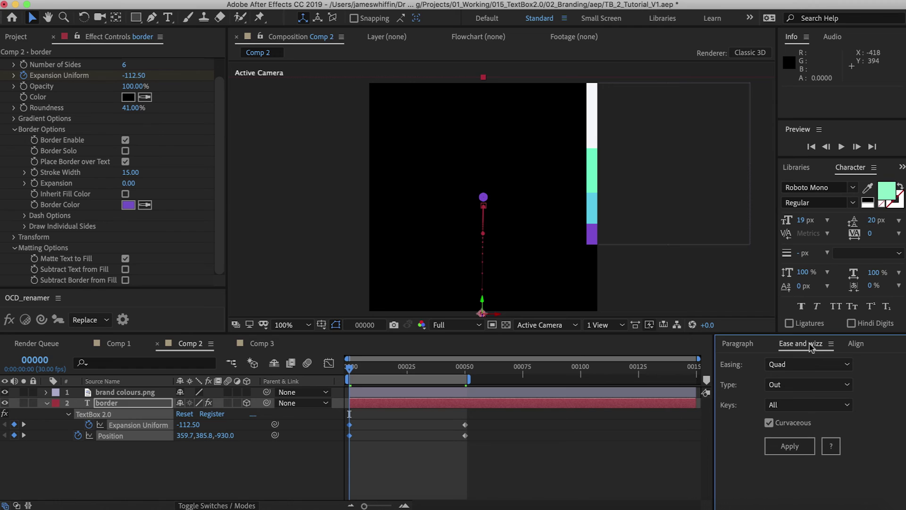
pyautogui.click(787, 366)
pyautogui.click(793, 137)
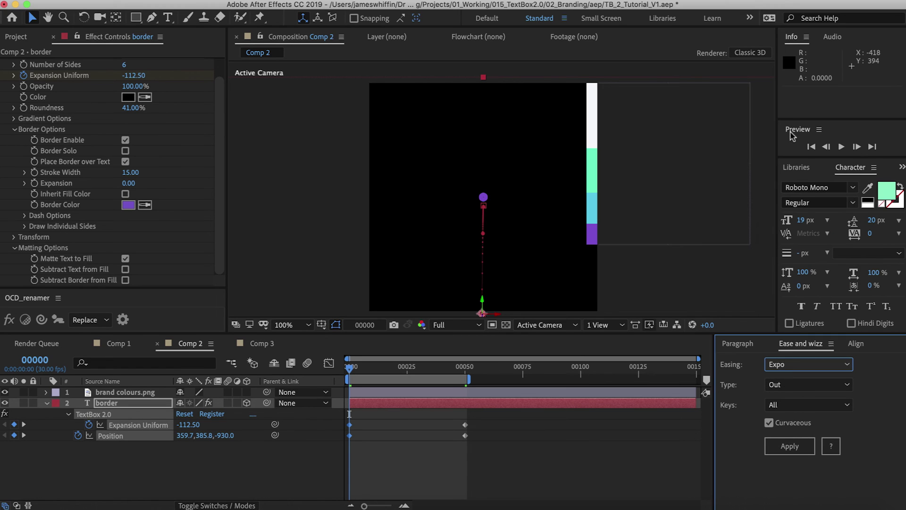
pyautogui.click(790, 446)
pyautogui.click(552, 491)
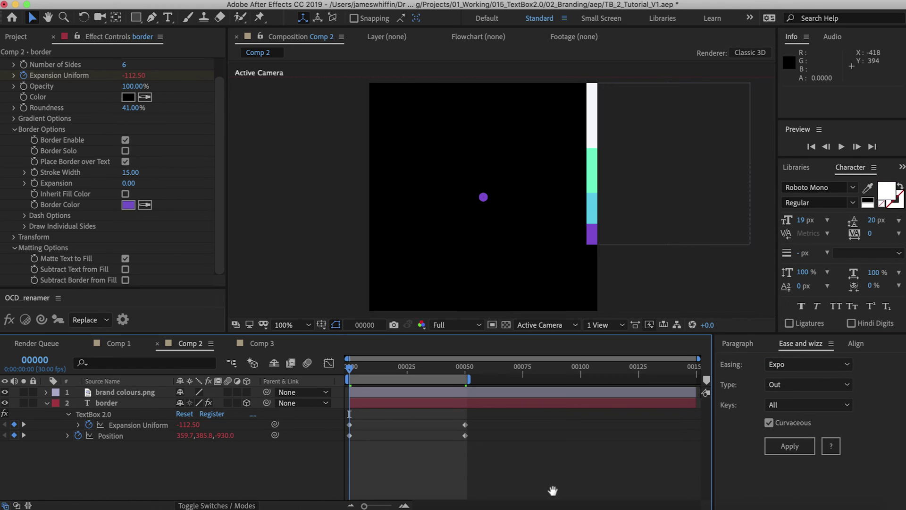
pyautogui.press('space')
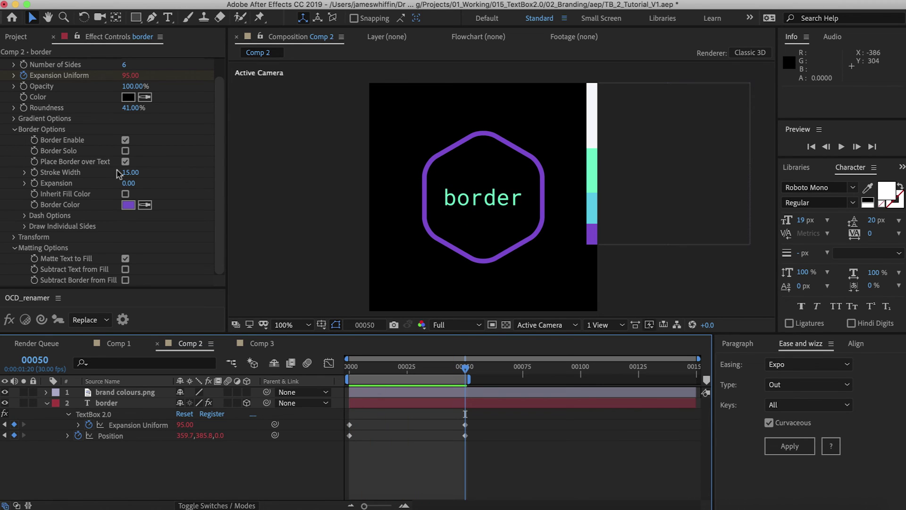
# Keyframe the text box's Transform Rotation from 0° at frame 60 to 90° at frame 100.
pyautogui.scroll(2, 69, 195)
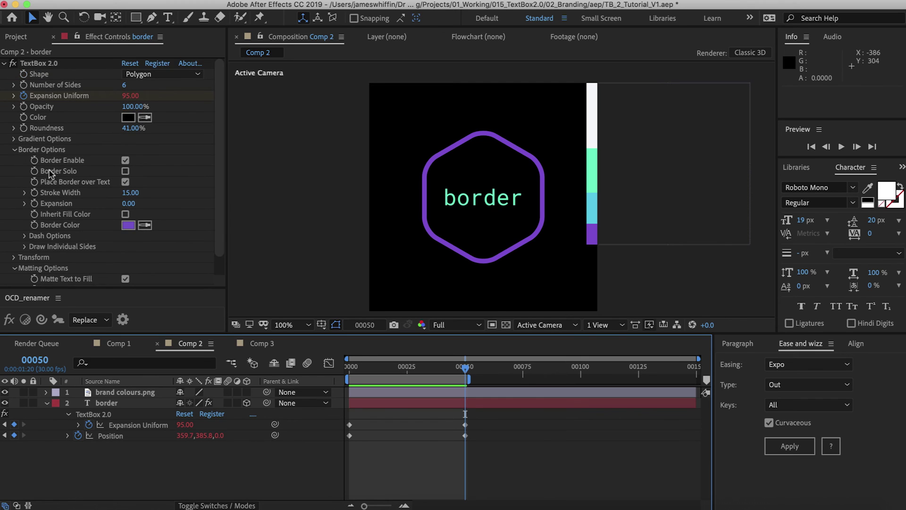
pyautogui.scroll(-2, 50, 174)
pyautogui.click(21, 238)
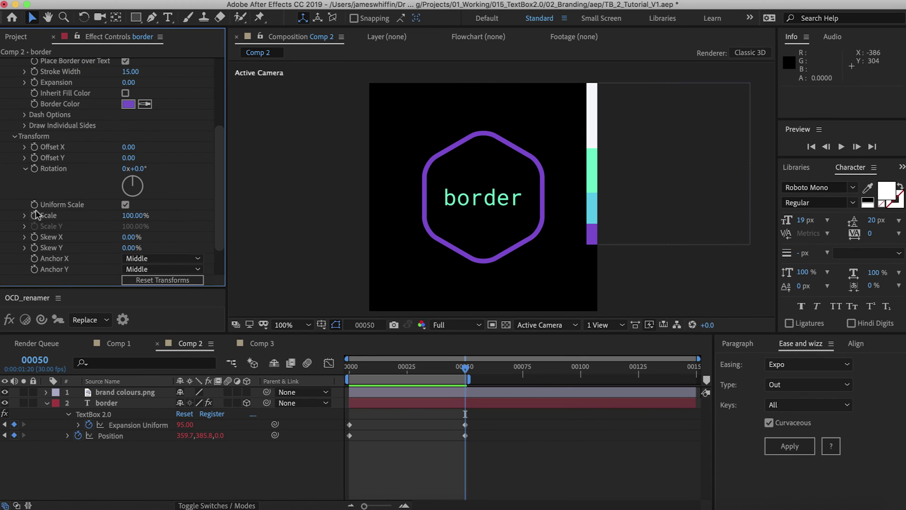
pyautogui.click(35, 172)
pyautogui.press('space')
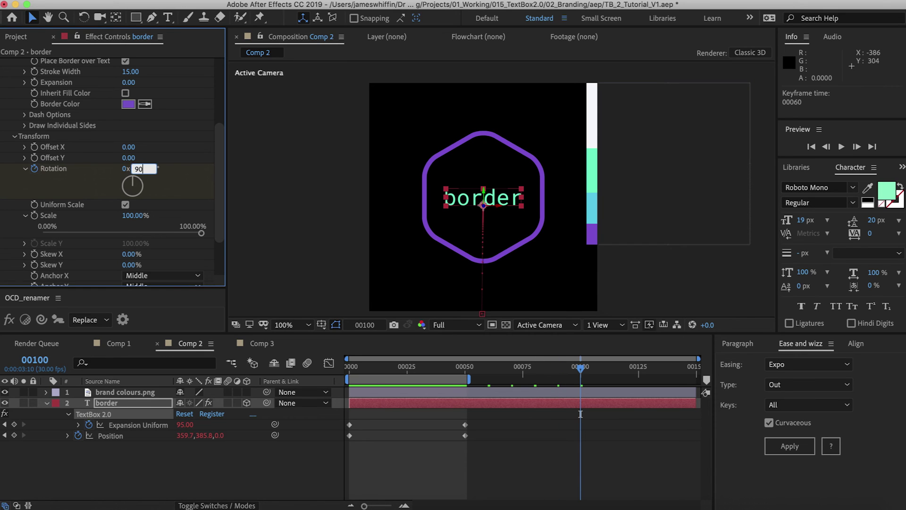
pyautogui.write('90')
pyautogui.press('Return')
pyautogui.press('u')
pyautogui.press('u')
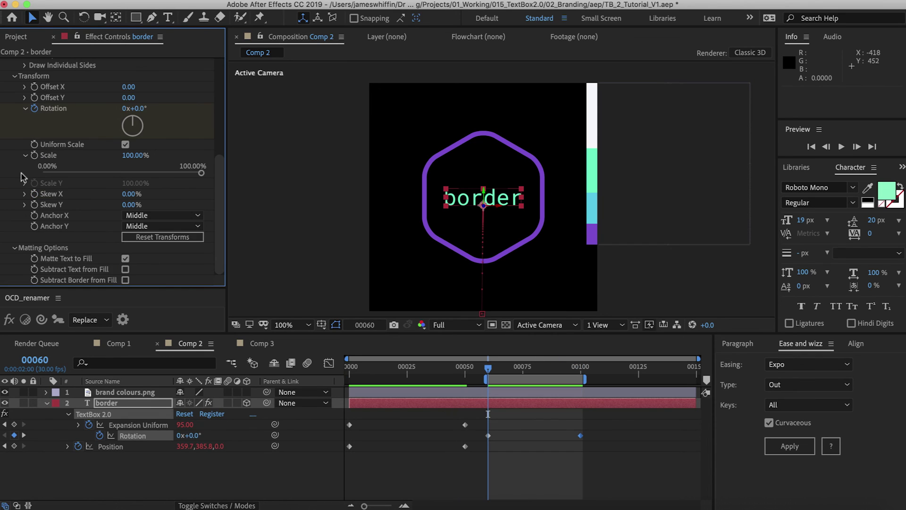
pyautogui.scroll(2, 21, 177)
pyautogui.scroll(5, 20, 177)
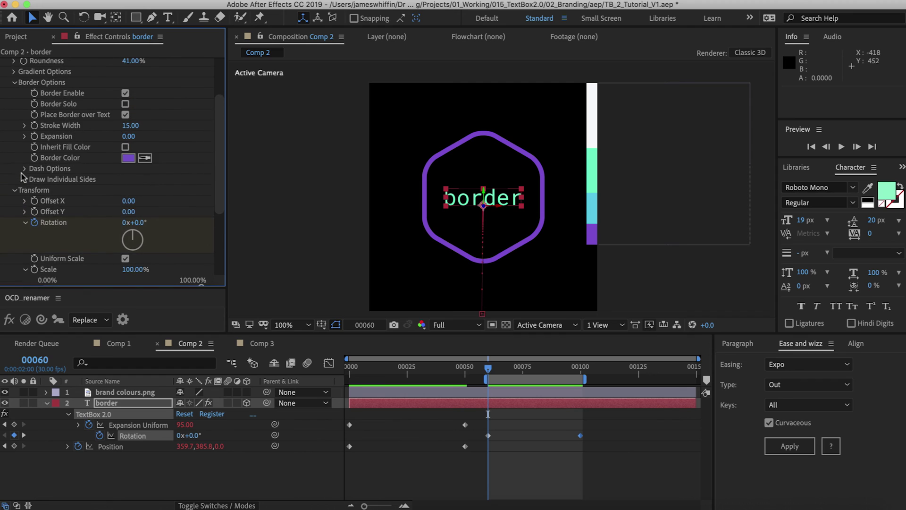
# Keyframe the border's Expansion from 0 to 67 and its Stroke Width from 15 to 495 between frames 60 and 100.
pyautogui.click(34, 175)
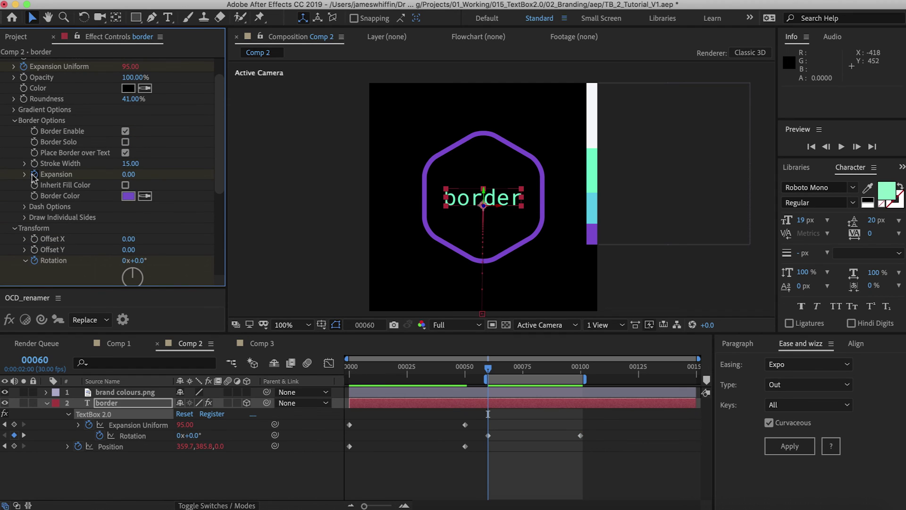
pyautogui.press('k')
pyautogui.moveTo(139, 176); pyautogui.dragTo(167, 178)
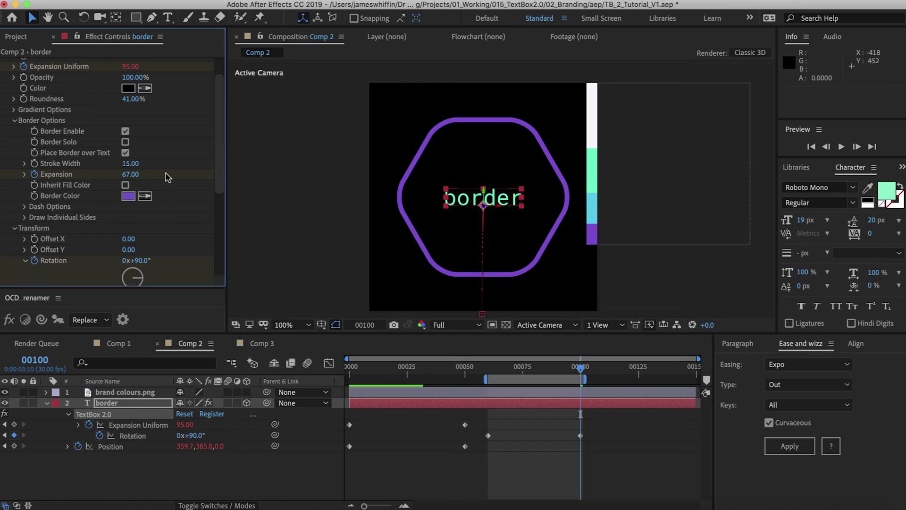
pyautogui.click(36, 163)
pyautogui.moveTo(128, 164); pyautogui.dragTo(157, 166)
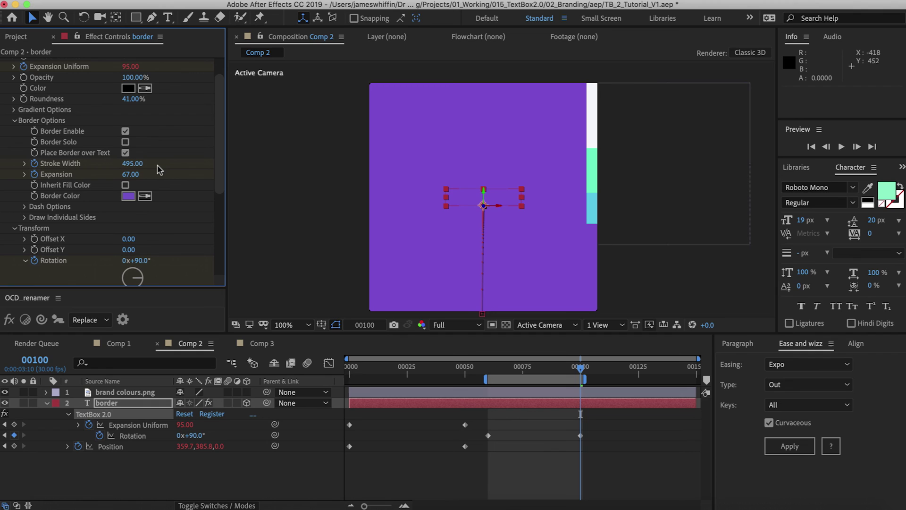
# Keyframe the Border Color from purple at frame 60 to black at frame 100, and hide the brand colours layer.
pyautogui.press('j')
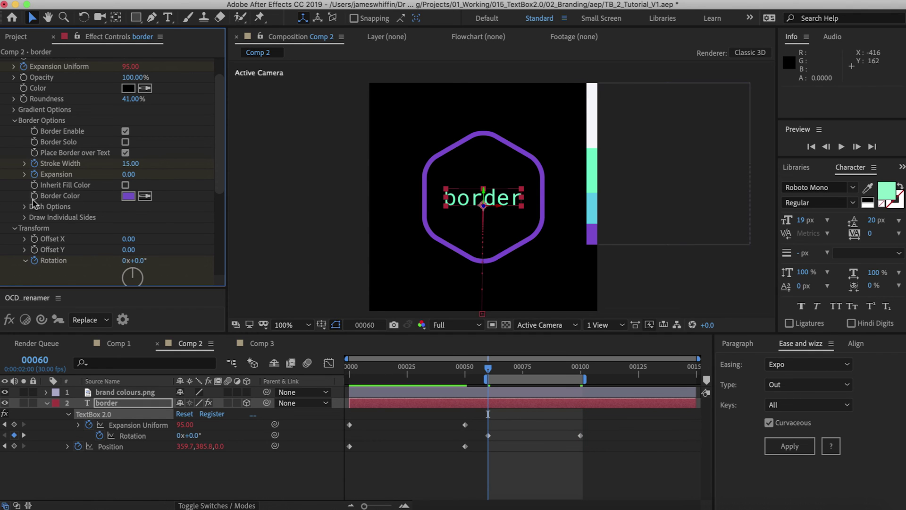
pyautogui.press('k')
pyautogui.click(129, 197)
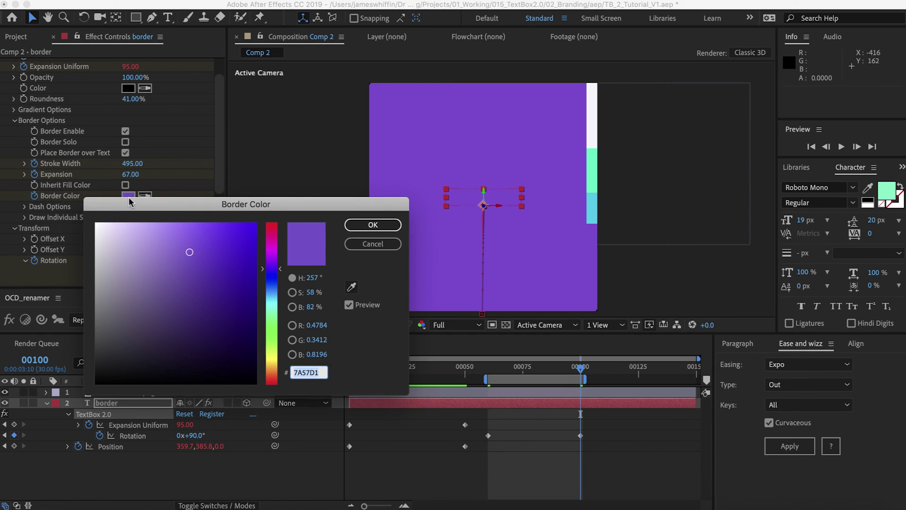
pyautogui.moveTo(152, 279); pyautogui.dragTo(36, 396)
pyautogui.press('Return')
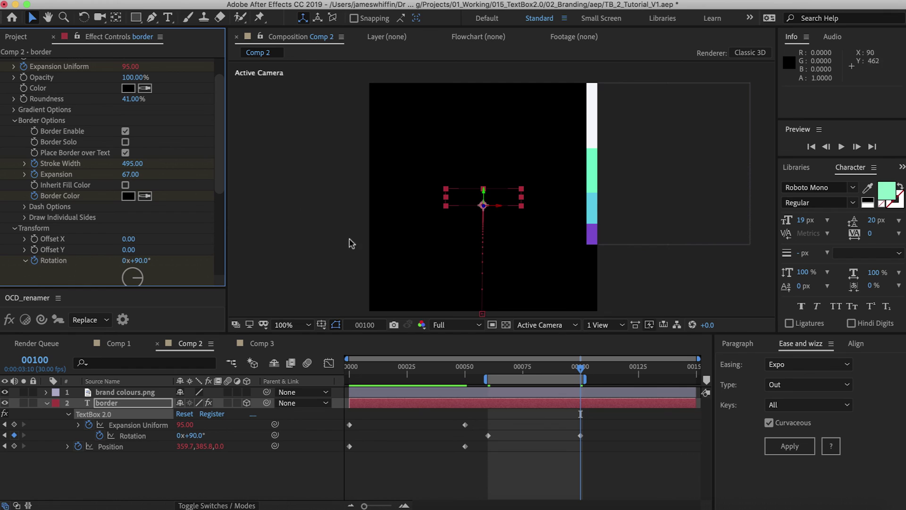
pyautogui.click(4, 392)
pyautogui.press('u')
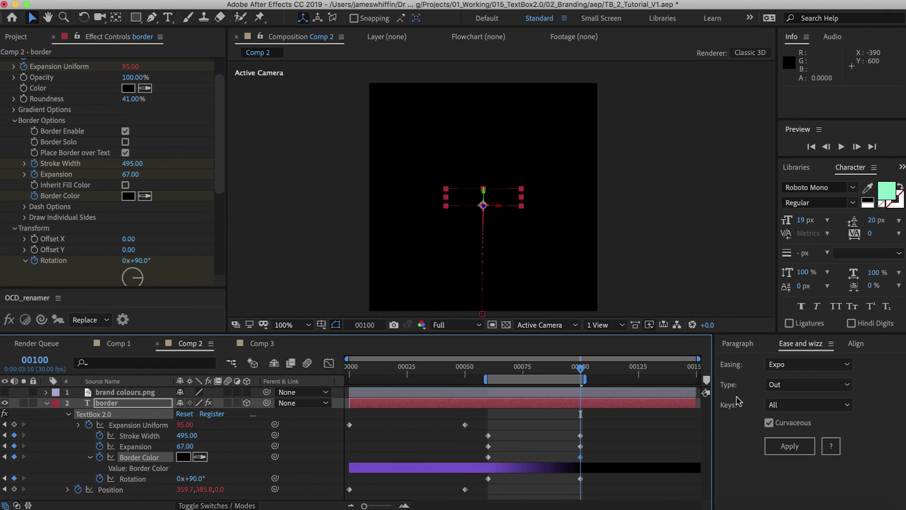
# Apply Sine Out easing to the Border Color keyframes with Ease and Wizz.
pyautogui.click(786, 364)
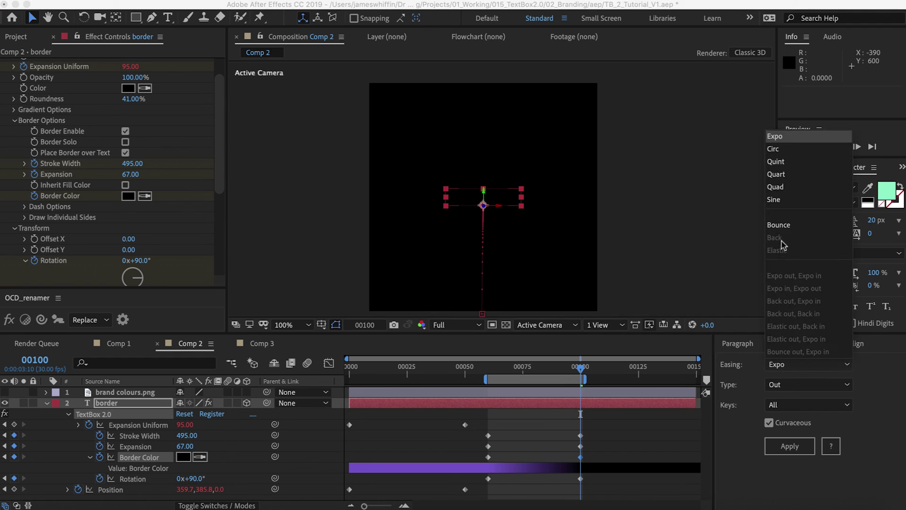
pyautogui.click(774, 199)
pyautogui.click(790, 446)
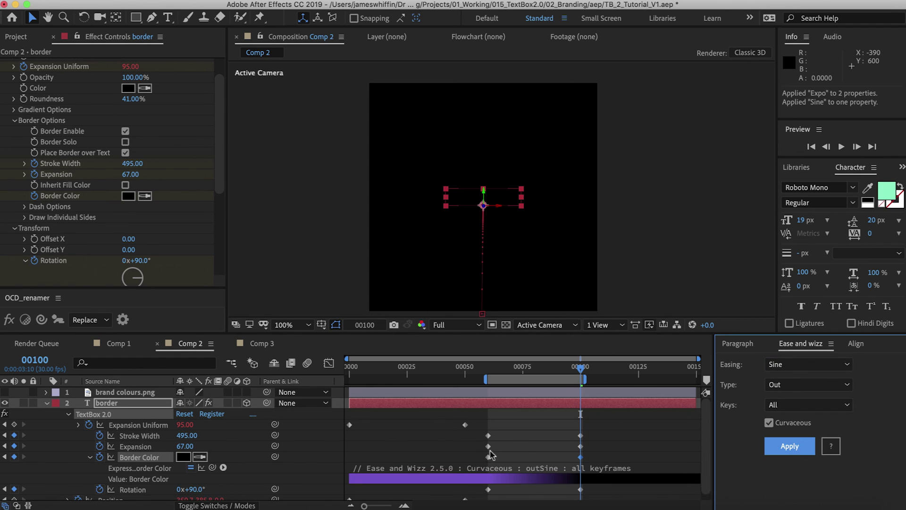
# Apply Expo Out easing to the Stroke Width and Expansion keyframes, and preview the animation from frame 60.
pyautogui.moveTo(569, 434); pyautogui.dragTo(587, 451)
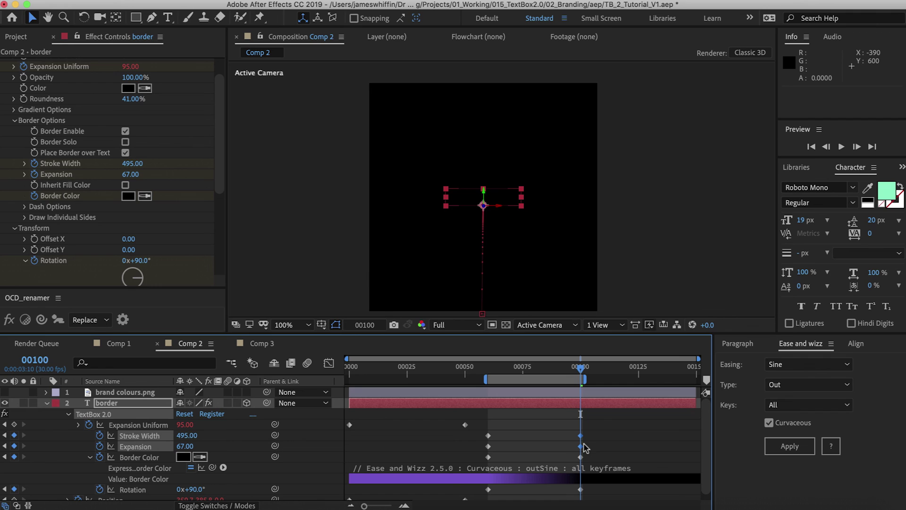
pyautogui.click(793, 366)
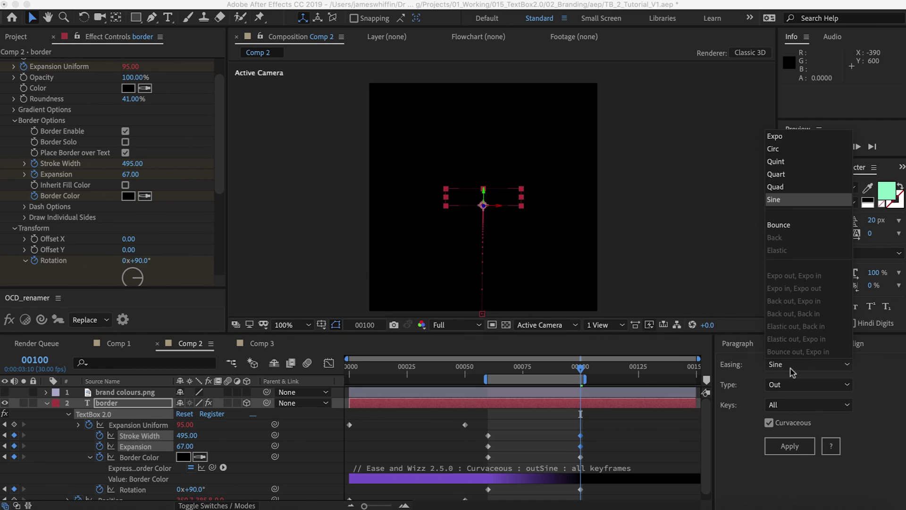
pyautogui.click(774, 141)
pyautogui.click(793, 445)
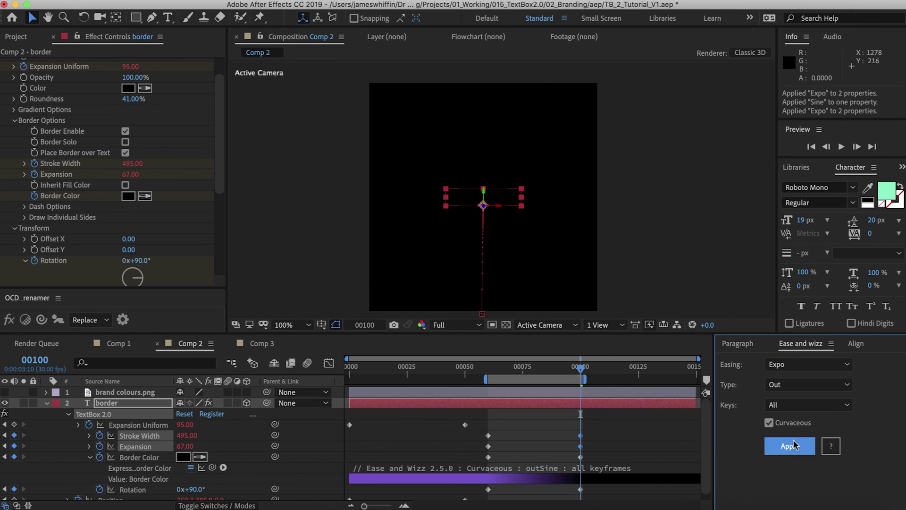
pyautogui.click(506, 424)
pyautogui.press('j')
pyautogui.press('space')
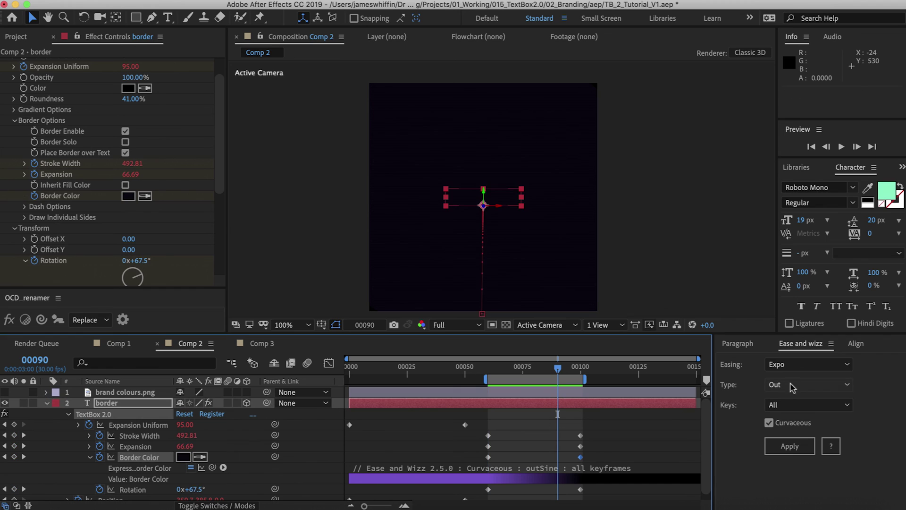
# Change the Border Color keyframes' easing to Quart Out with Ease and Wizz.
pyautogui.click(793, 365)
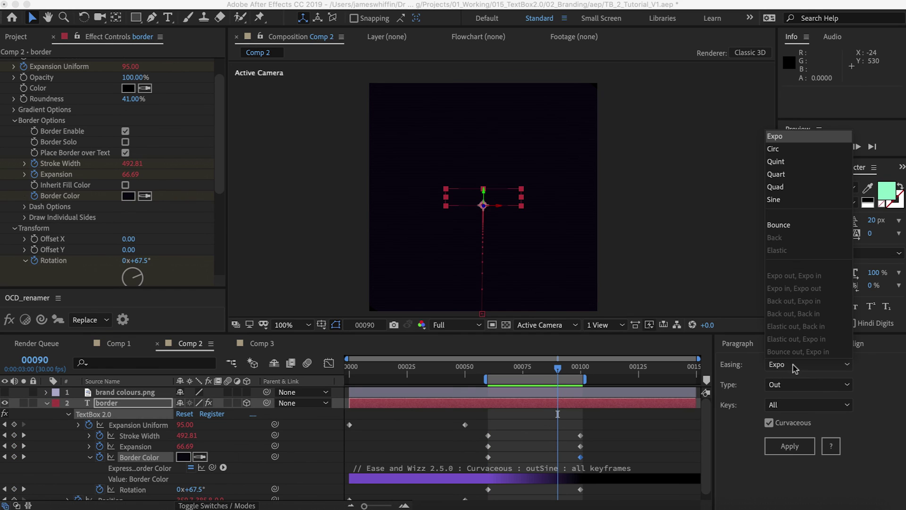
pyautogui.click(775, 173)
pyautogui.click(785, 452)
pyautogui.click(638, 431)
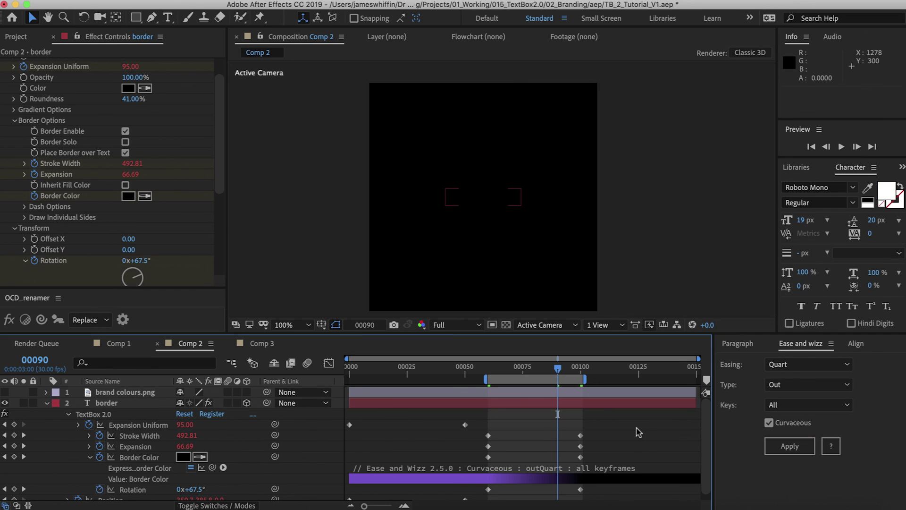
pyautogui.press('j')
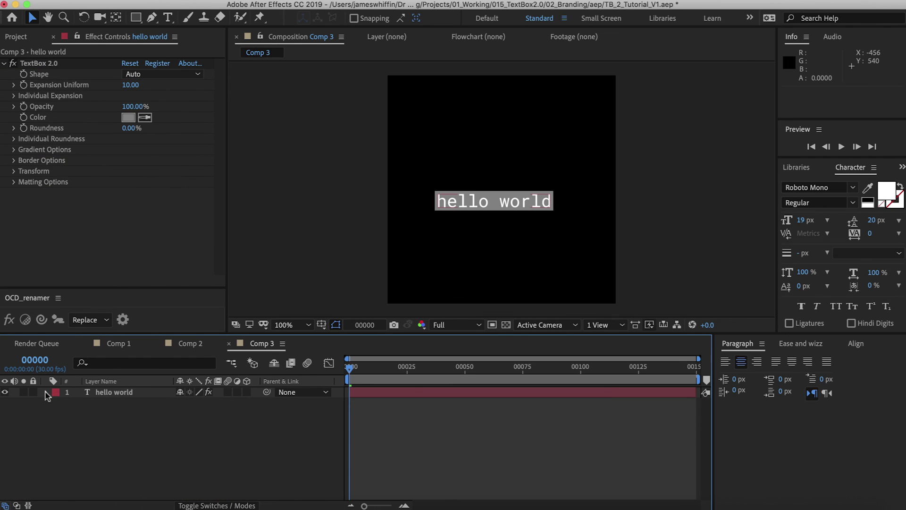
# Add a Tracking text animator to the "hello world" layer and drive its Tracking Amount with the expression time.
pyautogui.click(47, 392)
pyautogui.click(250, 404)
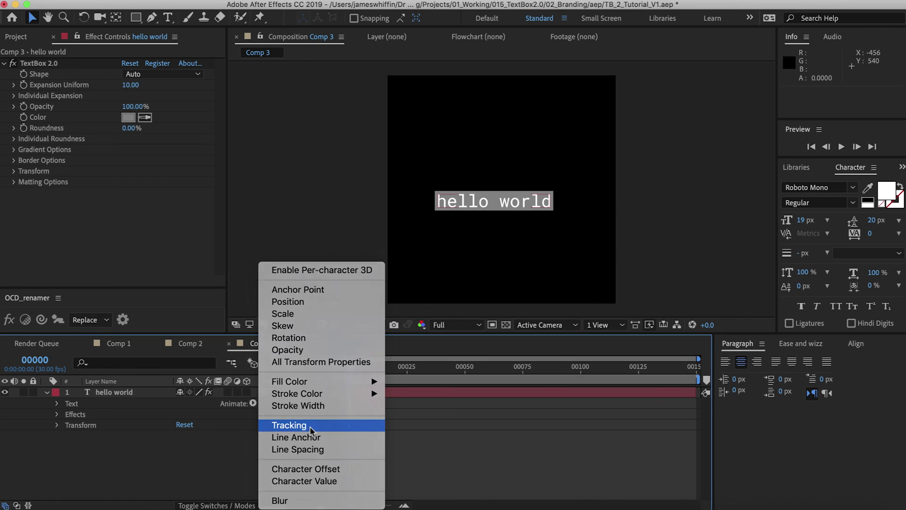
pyautogui.click(289, 425)
pyautogui.keyDown('alt'); pyautogui.click(89, 478); pyautogui.keyUp('alt')
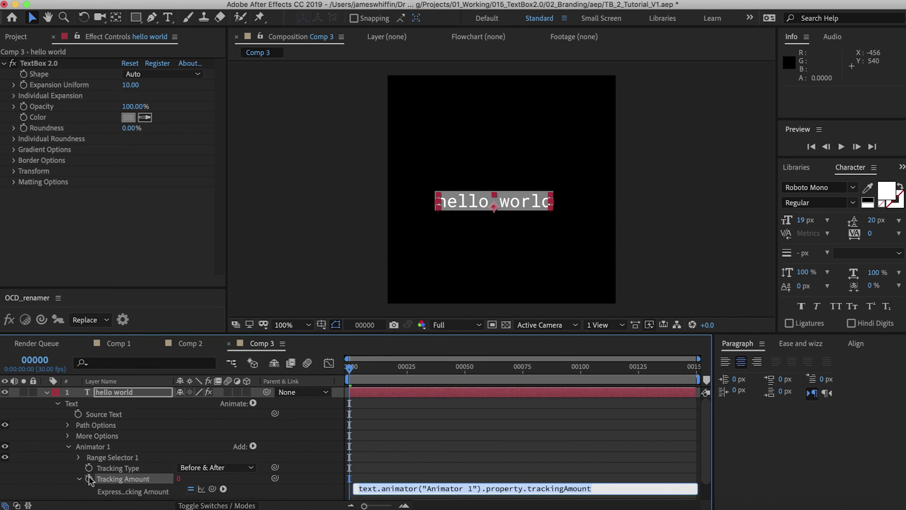
pyautogui.write('time')
pyautogui.click(373, 443)
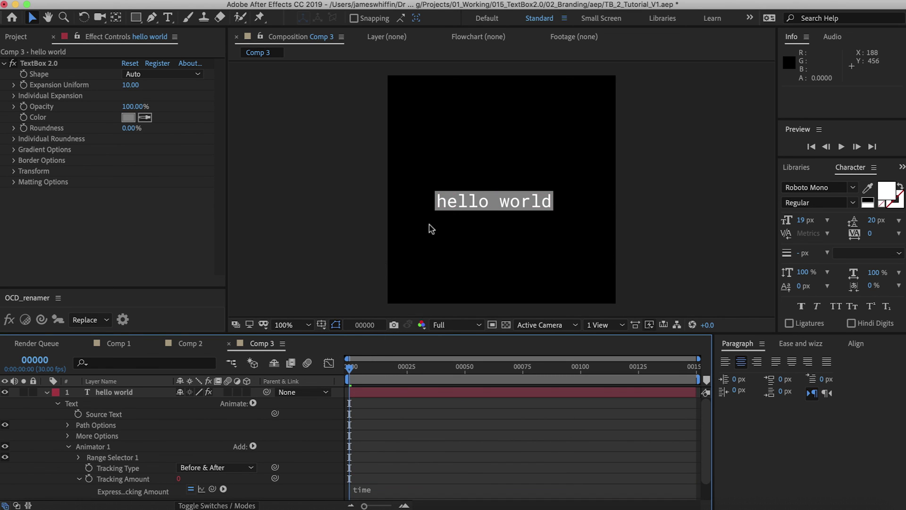
# Preview the tracking animation in Comp 3, shortening the work area to end at frame 112 and finally at frame 69.
pyautogui.press('space')
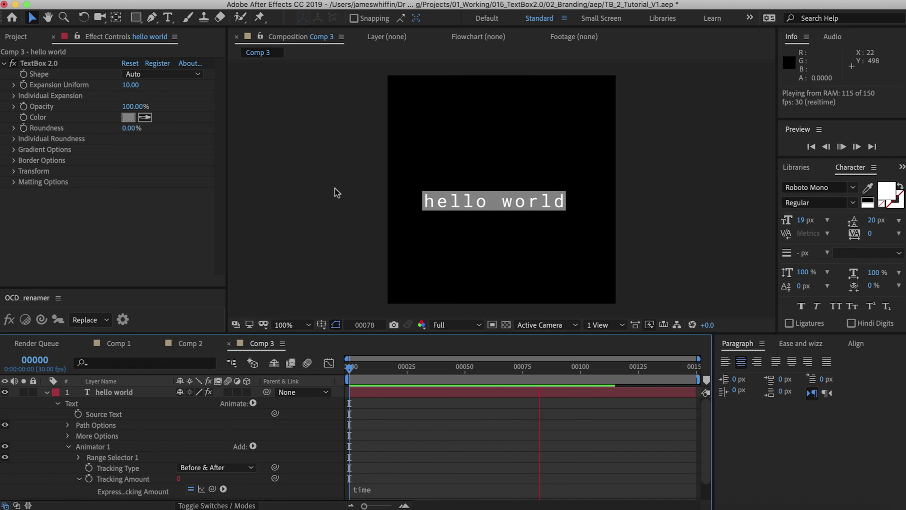
pyautogui.press('space')
pyautogui.press('n')
pyautogui.press('space')
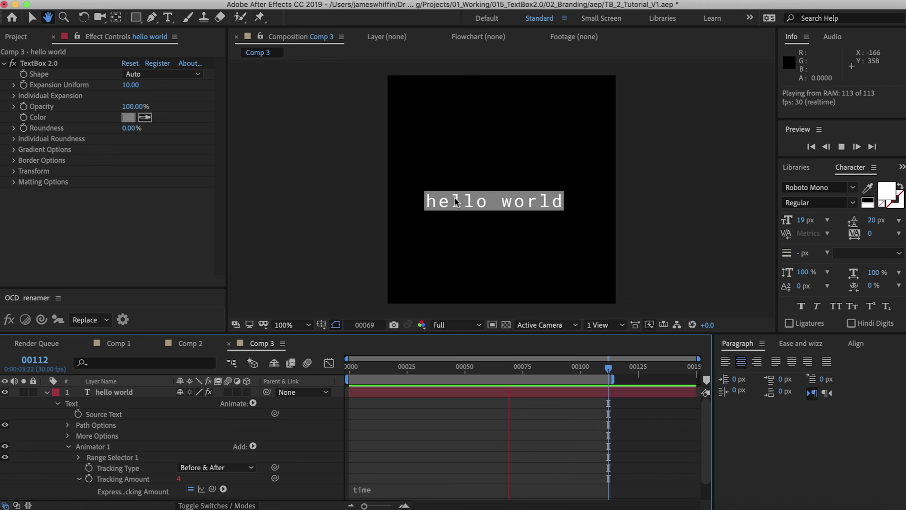
pyautogui.press('space')
pyautogui.press('n')
pyautogui.press('space')
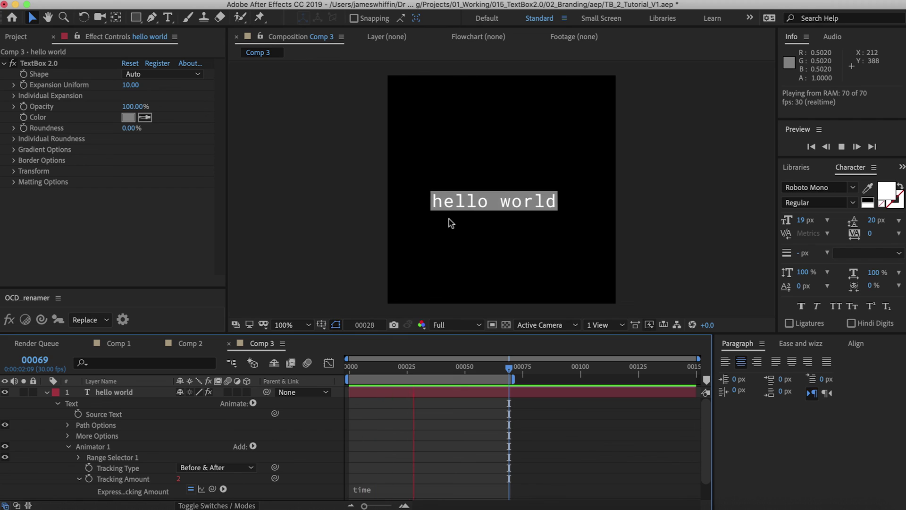
pyautogui.press('space')
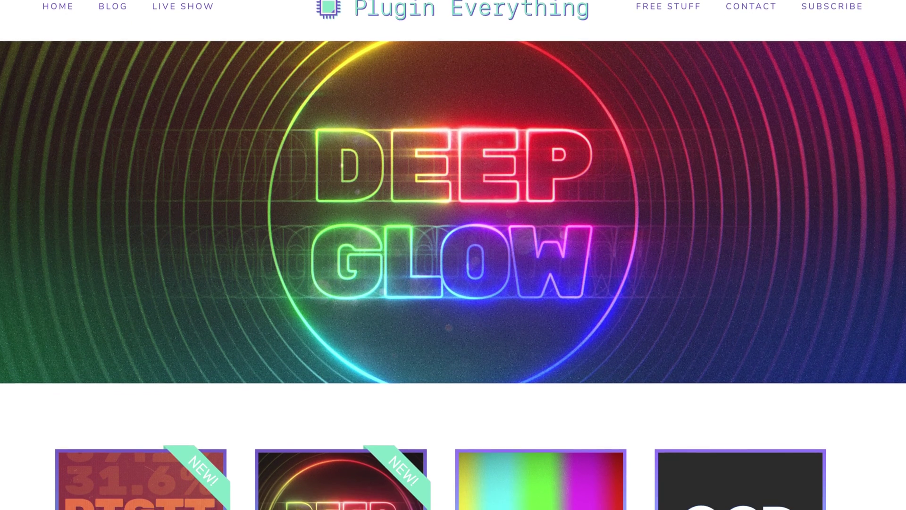
# Browse the Plugin Everything website's product listing as far as the TextBox plugin.
pyautogui.scroll(-15, 453, 255)
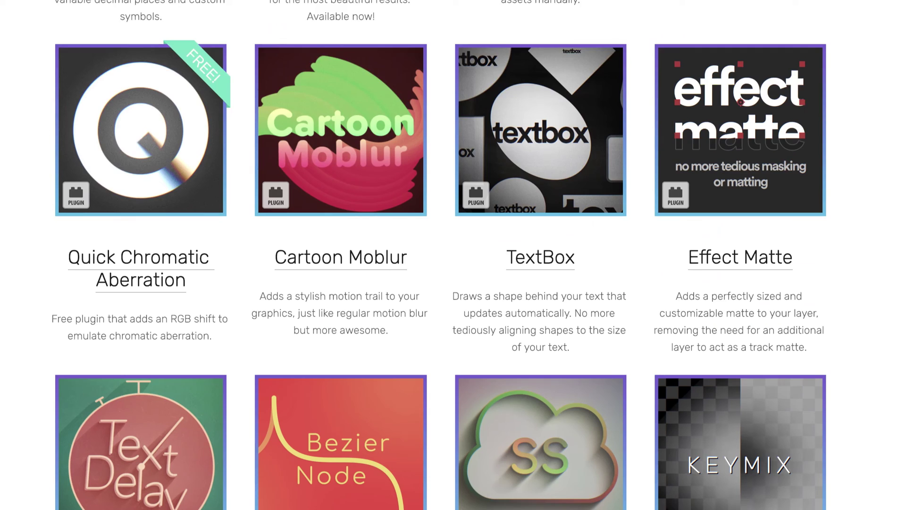